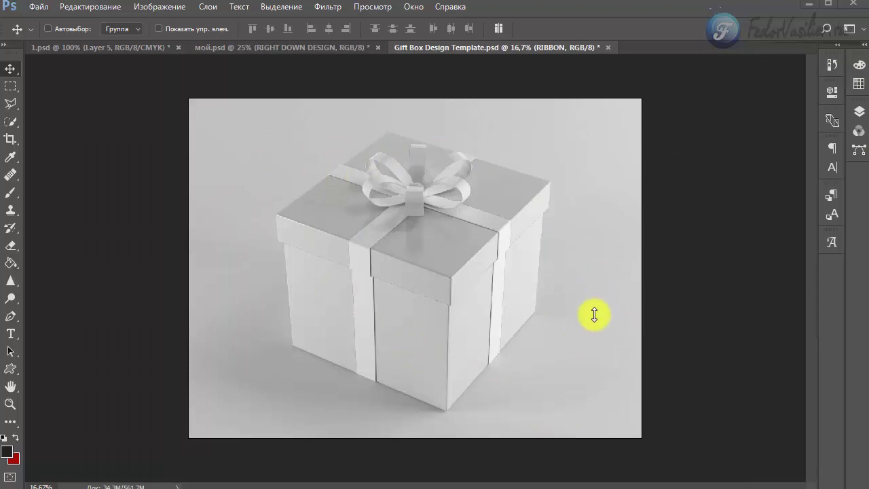
Expand the collapsed panels and toggle the RIBBON group's visibility to compare the box with and without its colouring.
{"action": "left_click", "coordinate": [859, 45]}
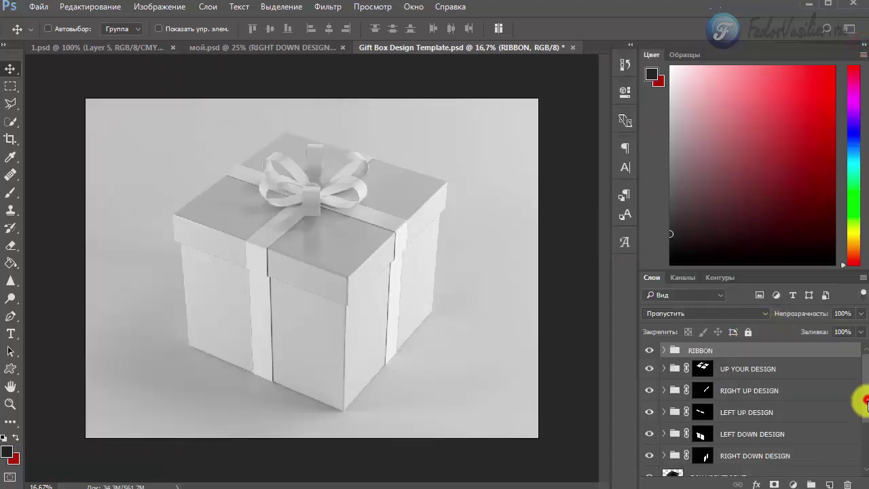
{"action": "left_click_drag", "start_coordinate": [857, 397], "coordinate": [832, 377]}
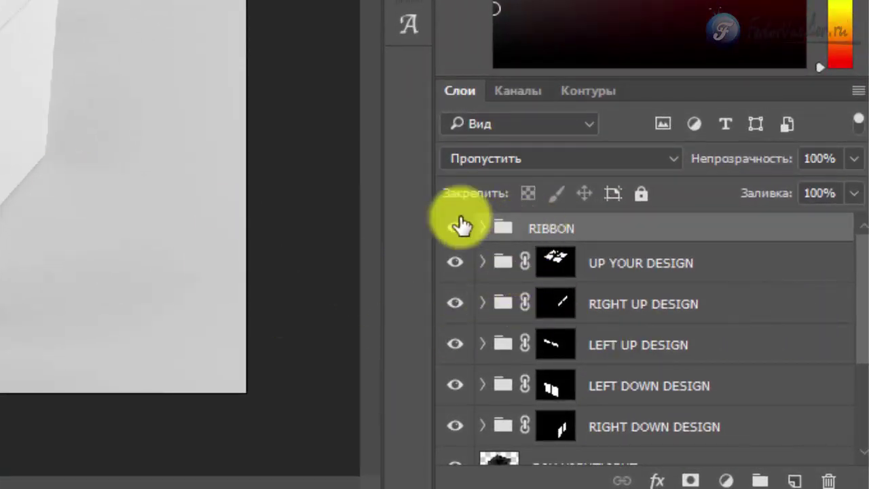
{"action": "left_click", "coordinate": [455, 228]}
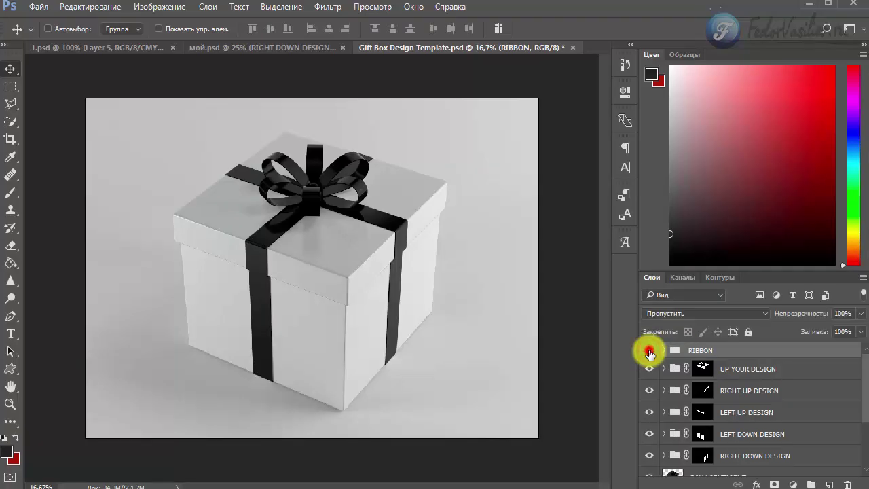
{"action": "left_click", "coordinate": [650, 351]}
{"action": "left_click", "coordinate": [650, 351]}
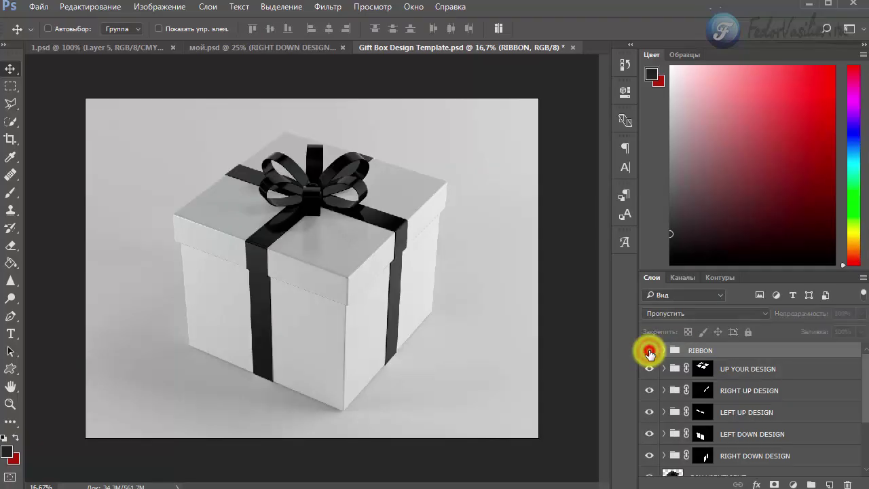
{"action": "left_click", "coordinate": [650, 351]}
{"action": "left_click", "coordinate": [650, 351]}
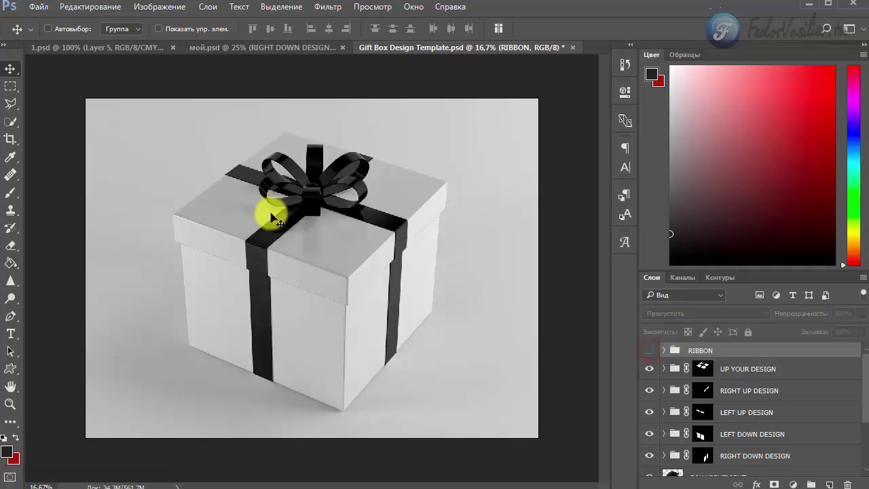
{"action": "left_click", "coordinate": [650, 352]}
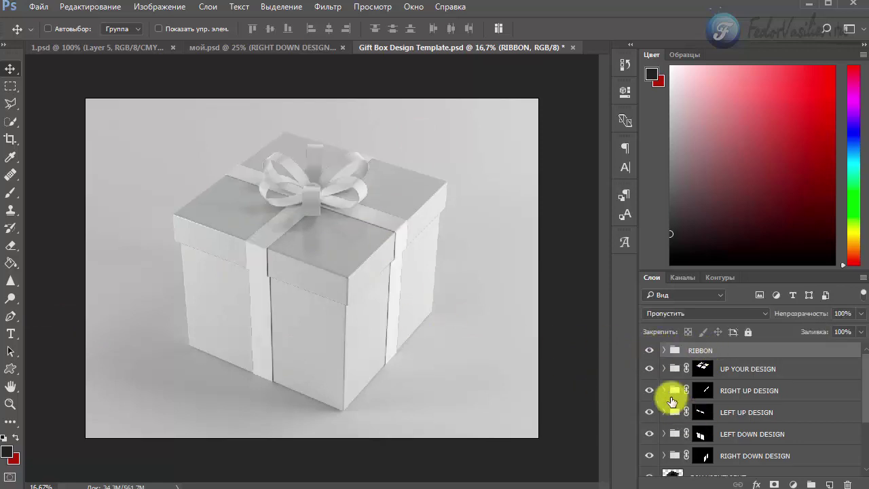
{"action": "left_click", "coordinate": [649, 353]}
{"action": "left_click", "coordinate": [651, 353]}
Expand the RIBBON group and preview the RIBBON METALLIC layer on and off, leaving it hidden.
{"action": "left_click", "coordinate": [663, 351]}
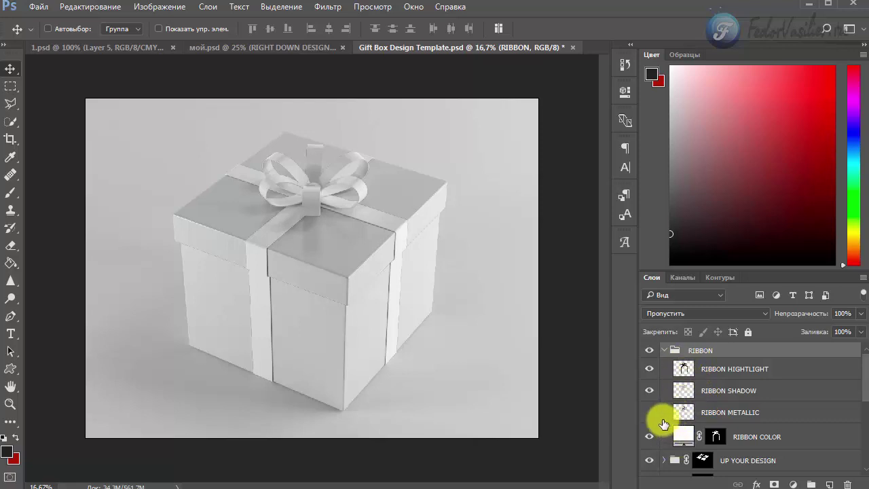
{"action": "left_click", "coordinate": [710, 413]}
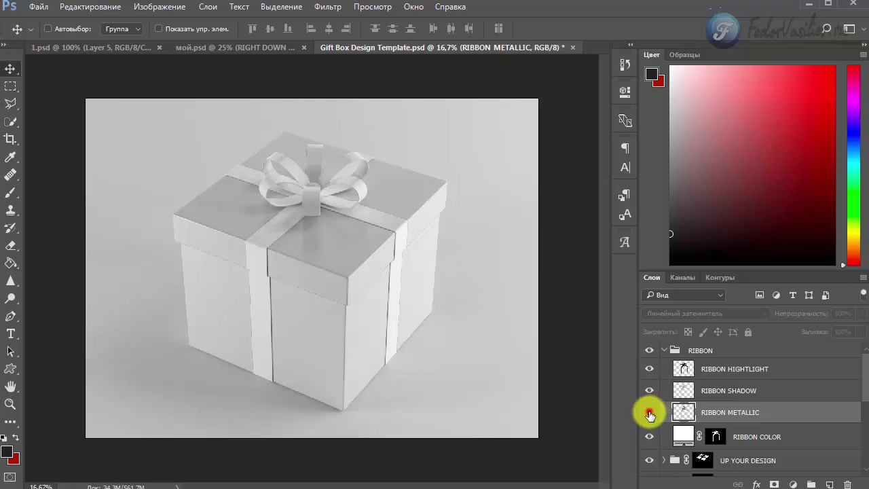
{"action": "left_click", "coordinate": [650, 413]}
{"action": "left_click", "coordinate": [650, 413]}
{"action": "left_click", "coordinate": [650, 413]}
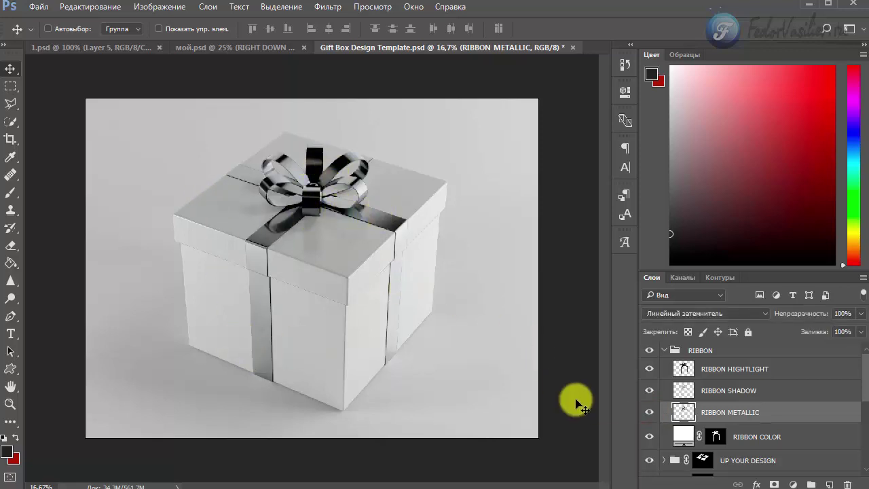
{"action": "left_click", "coordinate": [650, 413]}
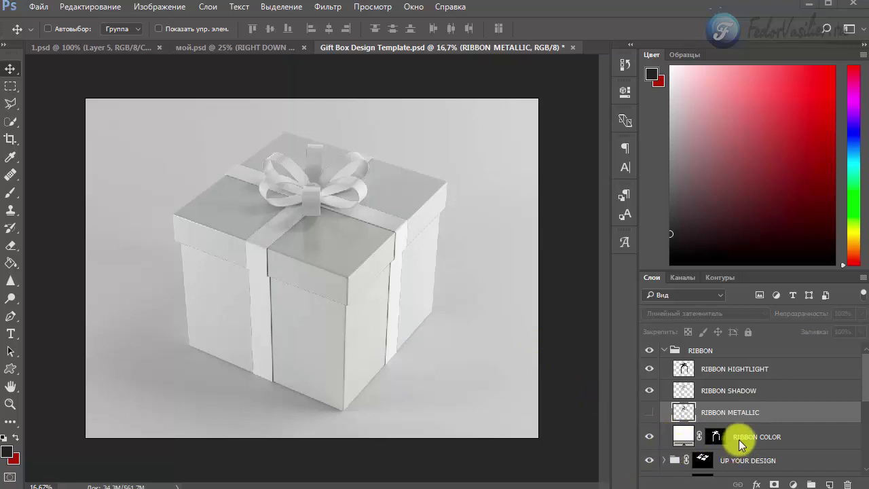
Try red and green shades on the RIBBON COLOR fill layer and set its colour to pink #d691d4.
{"action": "left_click", "coordinate": [693, 441]}
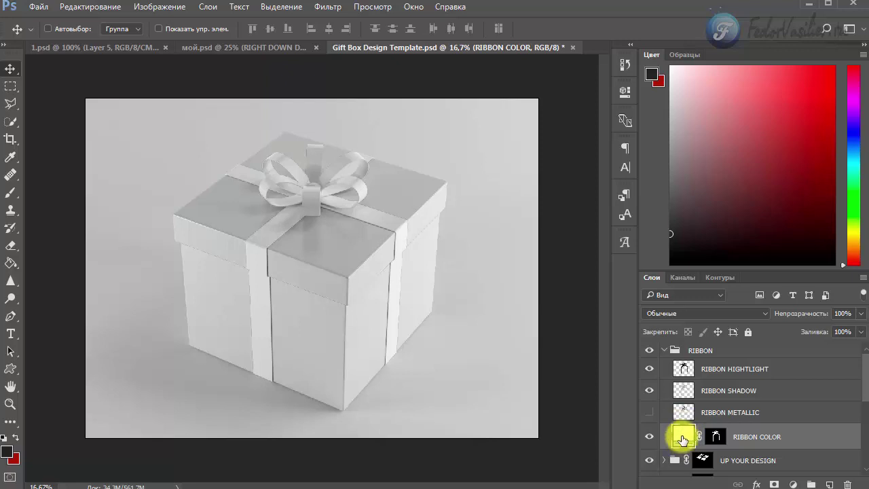
{"action": "double_click", "coordinate": [683, 438]}
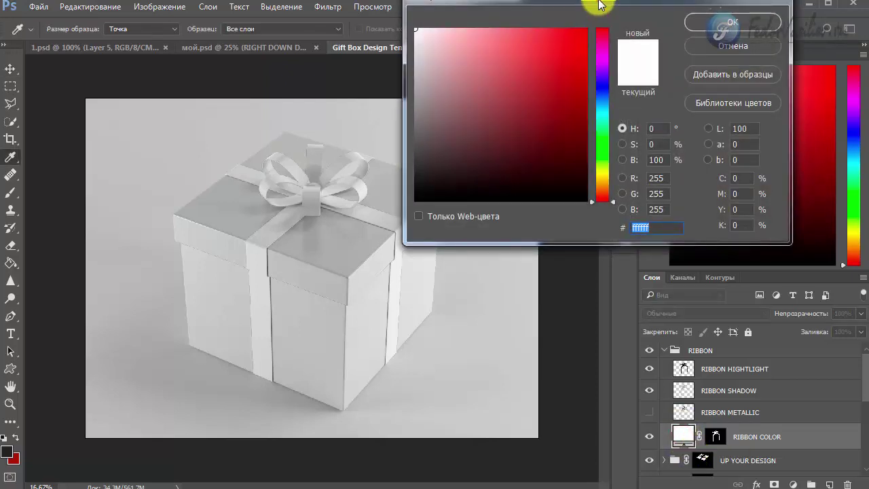
{"action": "left_click_drag", "start_coordinate": [599, 5], "coordinate": [660, 80]}
{"action": "left_click", "coordinate": [579, 188]}
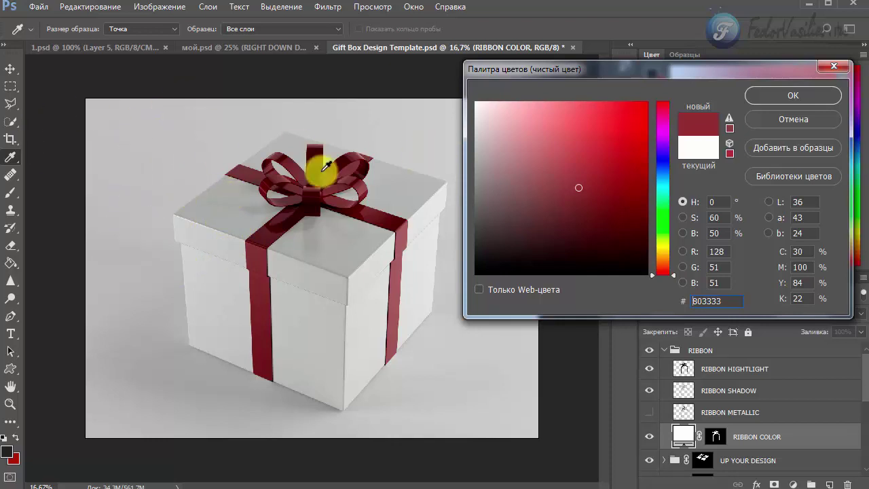
{"action": "left_click", "coordinate": [663, 205]}
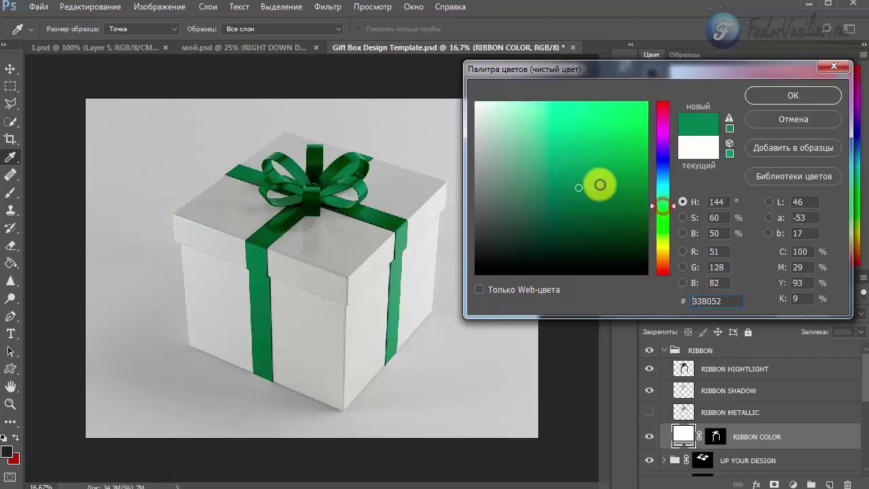
{"action": "left_click", "coordinate": [612, 158]}
{"action": "left_click", "coordinate": [662, 224]}
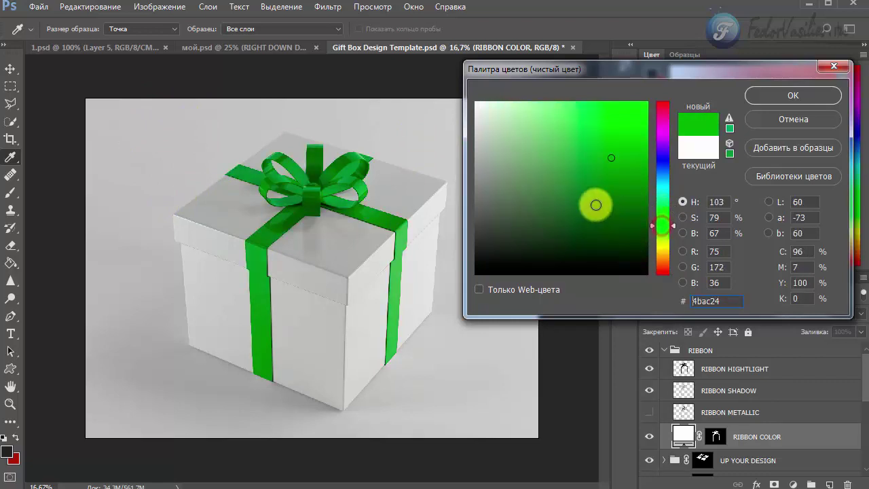
{"action": "mouse_move", "coordinate": [596, 197]}
{"action": "left_mouse_down"}
{"action": "mouse_move", "coordinate": [577, 151]}
{"action": "mouse_move", "coordinate": [603, 194]}
{"action": "mouse_move", "coordinate": [555, 242]}
{"action": "mouse_move", "coordinate": [615, 182]}
{"action": "left_mouse_up"}
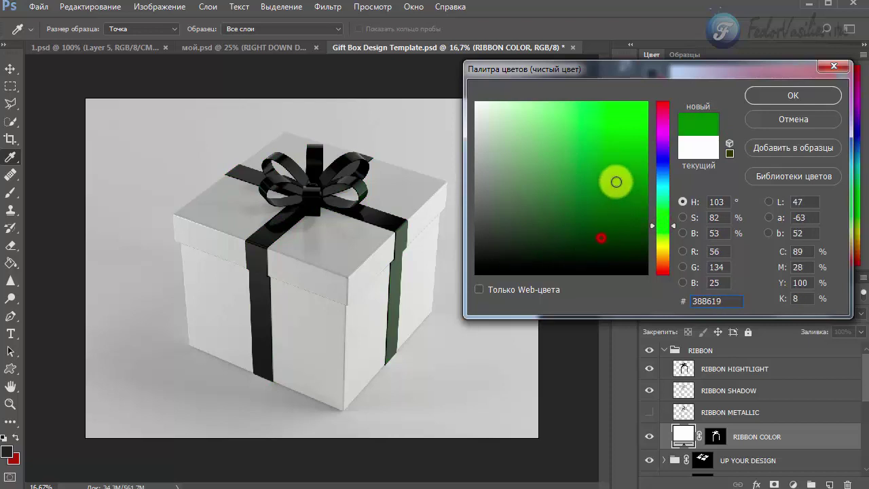
{"action": "left_click", "coordinate": [662, 263]}
{"action": "mouse_move", "coordinate": [619, 213]}
{"action": "left_mouse_down"}
{"action": "mouse_move", "coordinate": [617, 148]}
{"action": "mouse_move", "coordinate": [547, 151]}
{"action": "mouse_move", "coordinate": [617, 145]}
{"action": "mouse_move", "coordinate": [658, 129]}
{"action": "mouse_move", "coordinate": [527, 129]}
{"action": "left_mouse_up"}
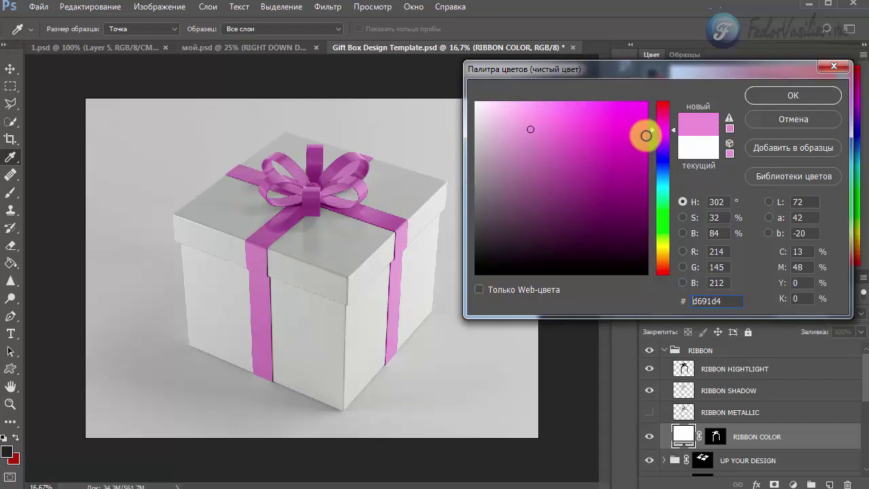
{"action": "left_click", "coordinate": [765, 93]}
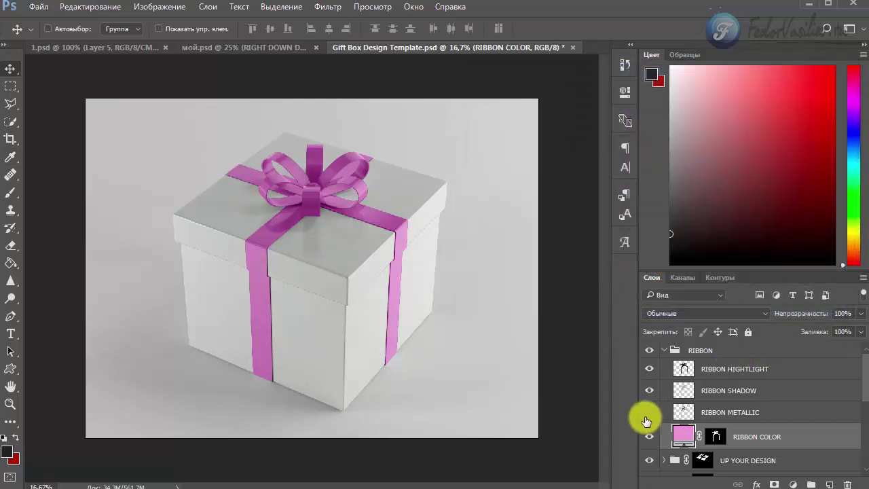
Show the RIBBON METALLIC layer and collapse the RIBBON group.
{"action": "left_click", "coordinate": [650, 412]}
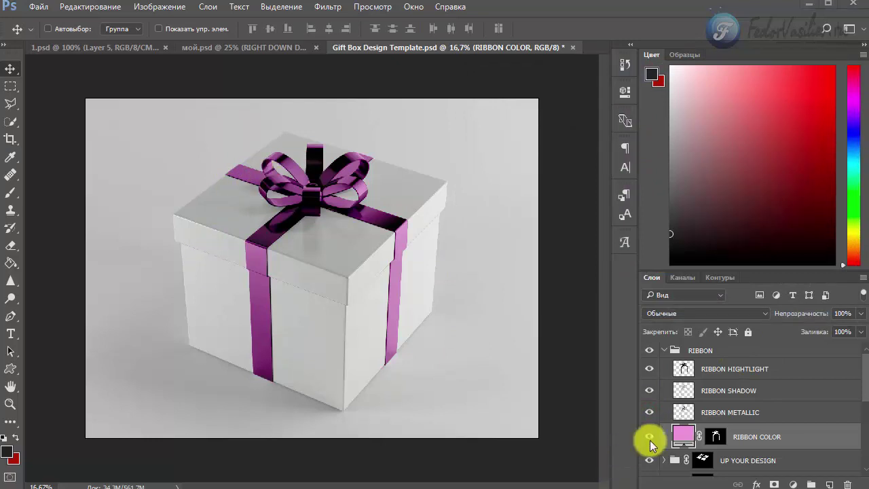
{"action": "left_click", "coordinate": [664, 351]}
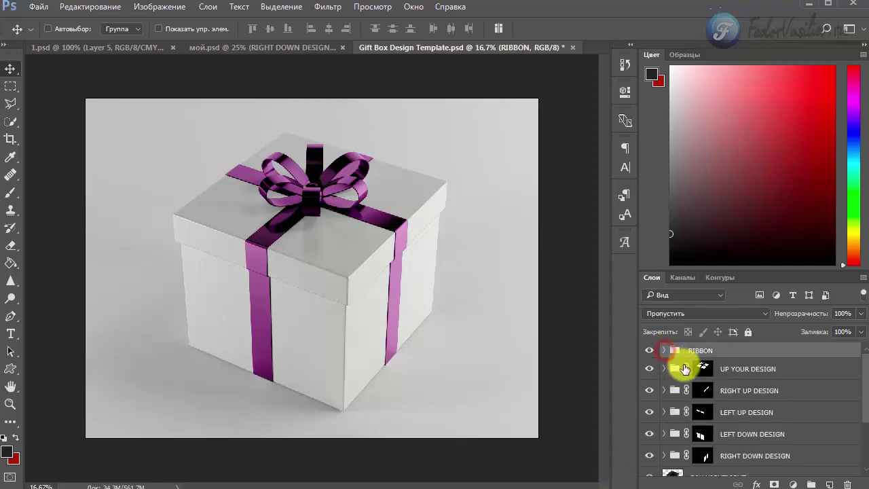
Preview the UP YOUR DESIGN group off and on, and open its smart object with the Adobe RGB (1998) working profile assigned.
{"action": "left_click", "coordinate": [652, 368]}
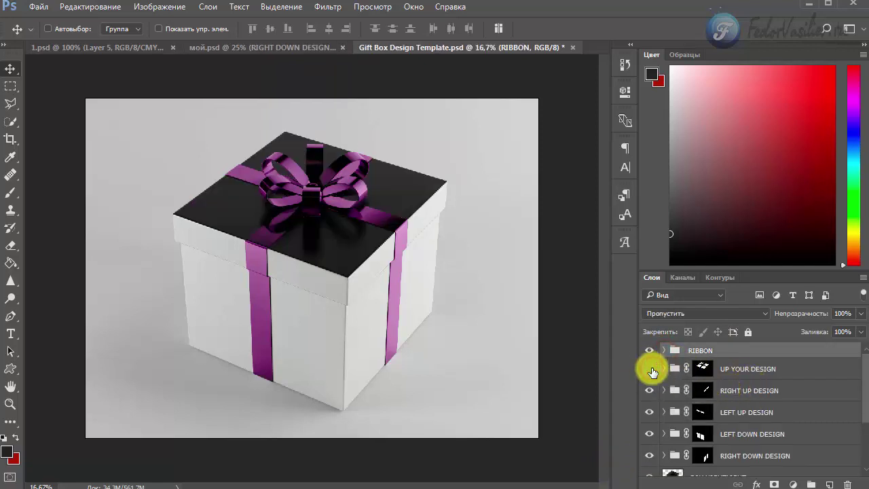
{"action": "left_click", "coordinate": [652, 370]}
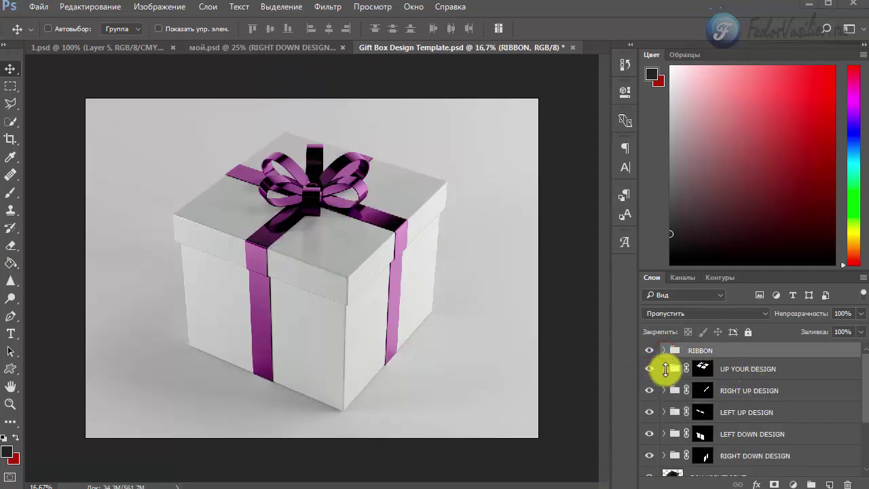
{"action": "left_click", "coordinate": [664, 369]}
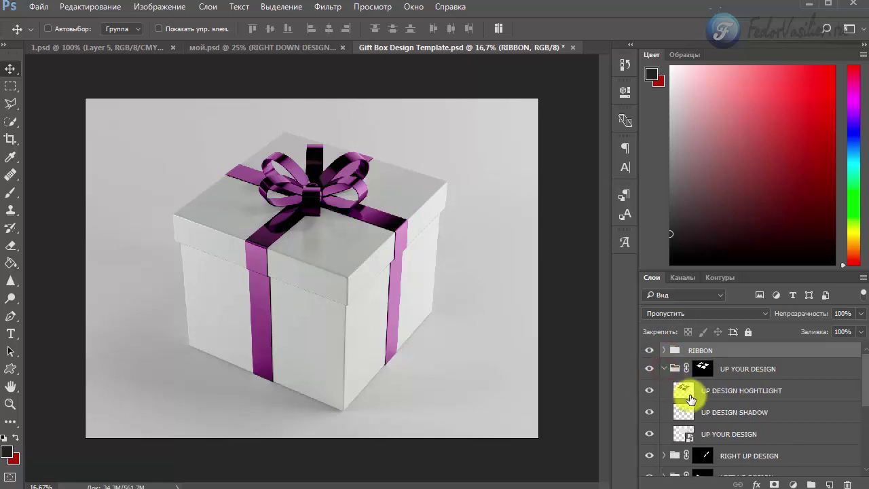
{"action": "left_click", "coordinate": [706, 440]}
{"action": "scroll", "coordinate": [718, 387], "scroll_direction": "down", "scroll_amount": 1}
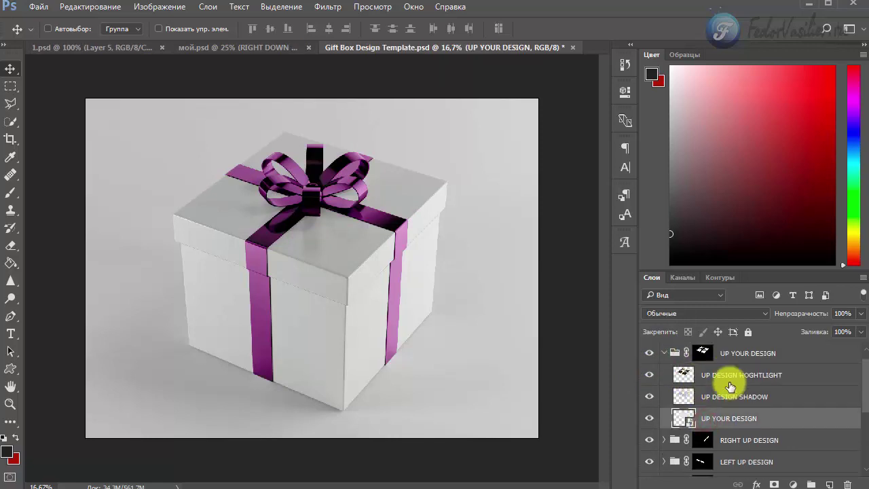
{"action": "double_click", "coordinate": [679, 419]}
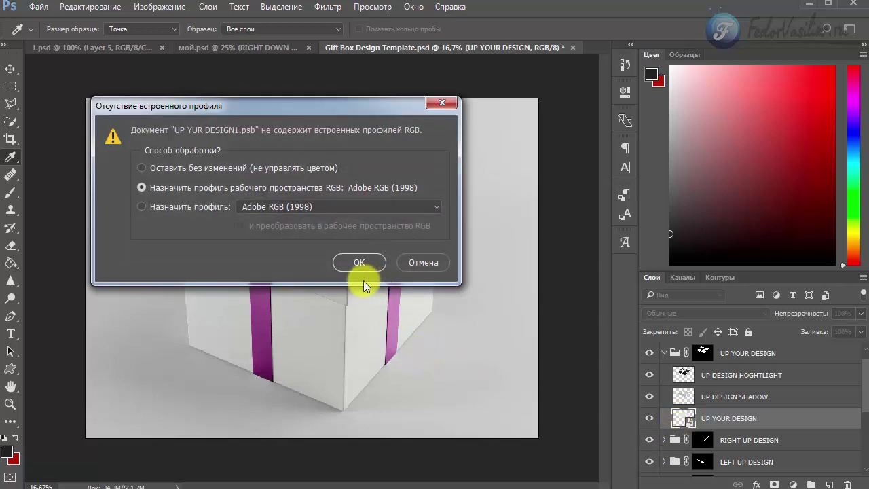
{"action": "left_click", "coordinate": [358, 262]}
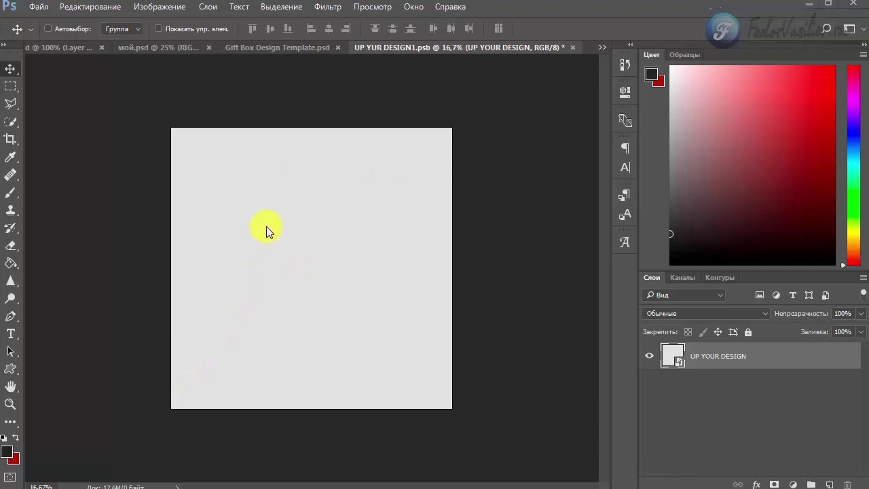
Swap the foreground and background colours and place the polka-dots-red image above the UP YOUR DESIGN layer.
{"action": "left_click", "coordinate": [17, 442]}
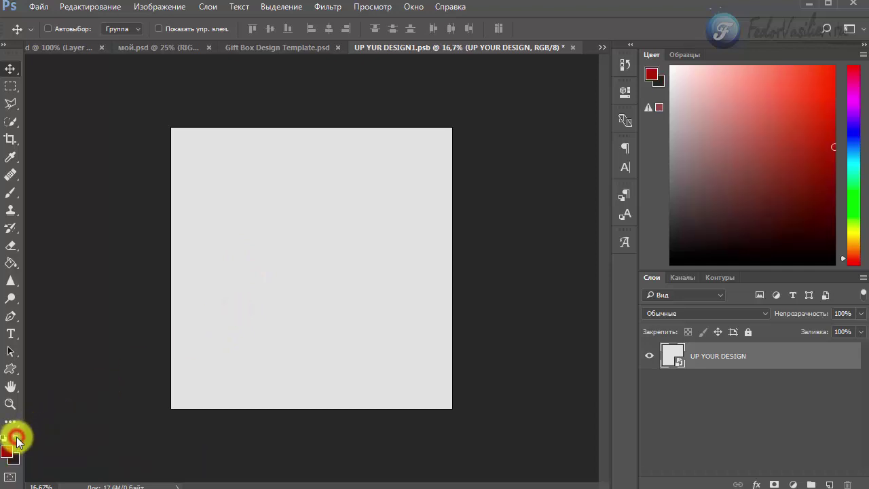
{"action": "left_click", "coordinate": [11, 265]}
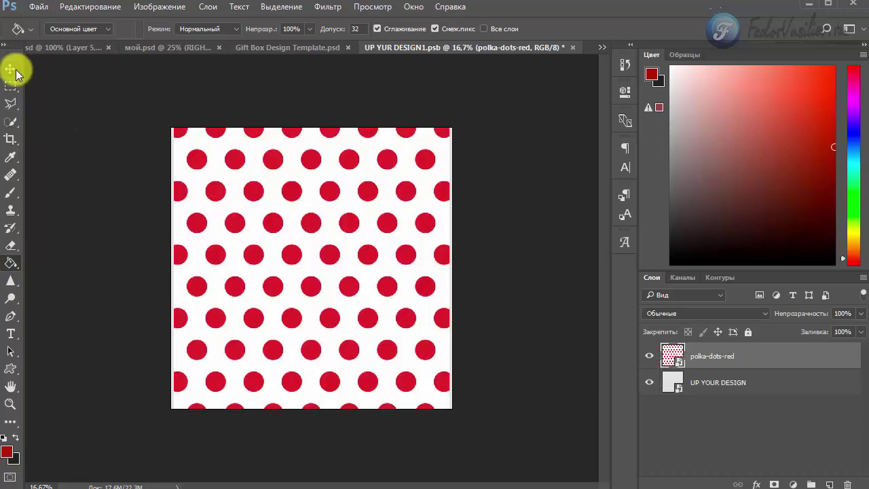
{"action": "left_click", "coordinate": [11, 68]}
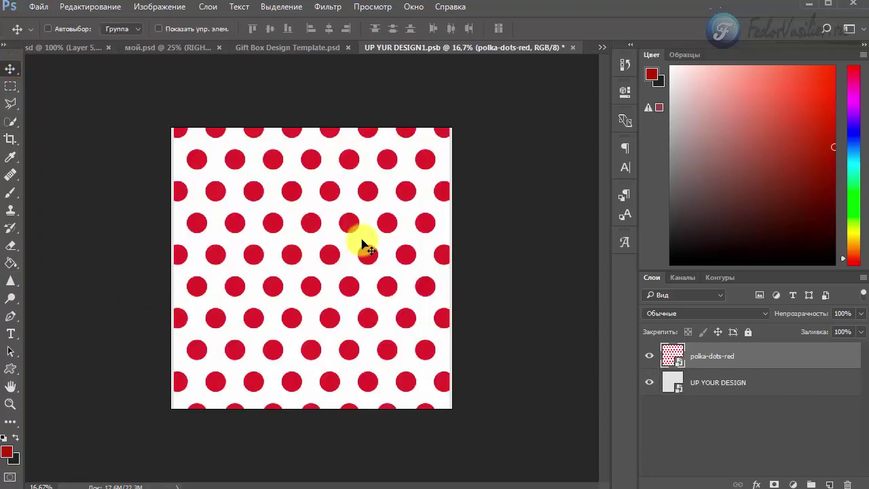
Align the polka-dots-red image with the canvas's left edge and stretch its width to 98.57% to cover the whole canvas.
{"action": "left_click_drag", "start_coordinate": [362, 242], "coordinate": [360, 244]}
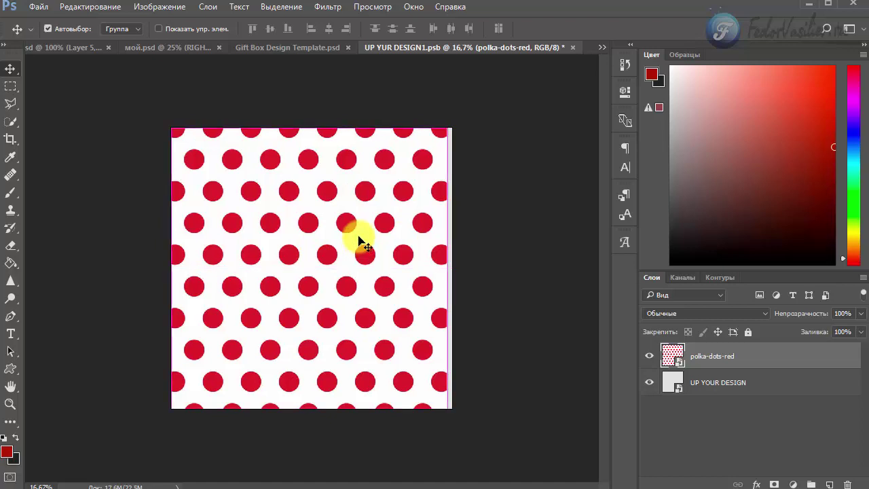
{"action": "key", "text": "ctrl+t"}
{"action": "left_click_drag", "start_coordinate": [446, 270], "coordinate": [450, 270]}
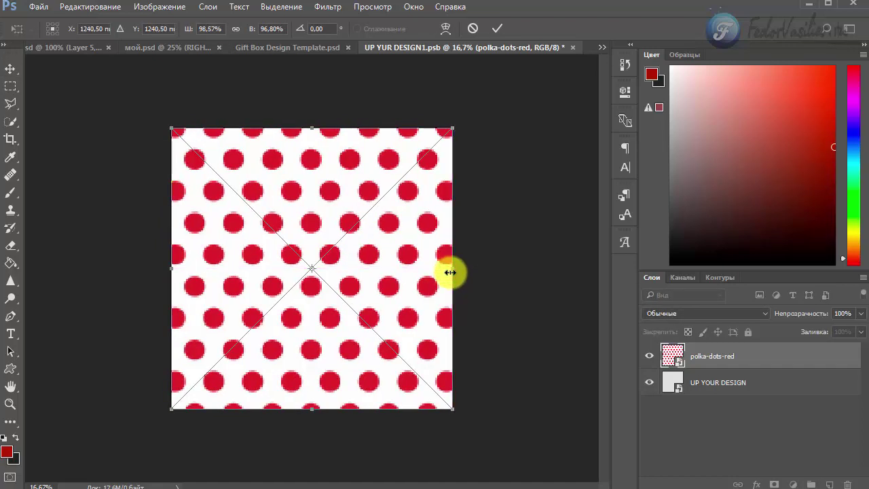
{"action": "key", "text": "Return"}
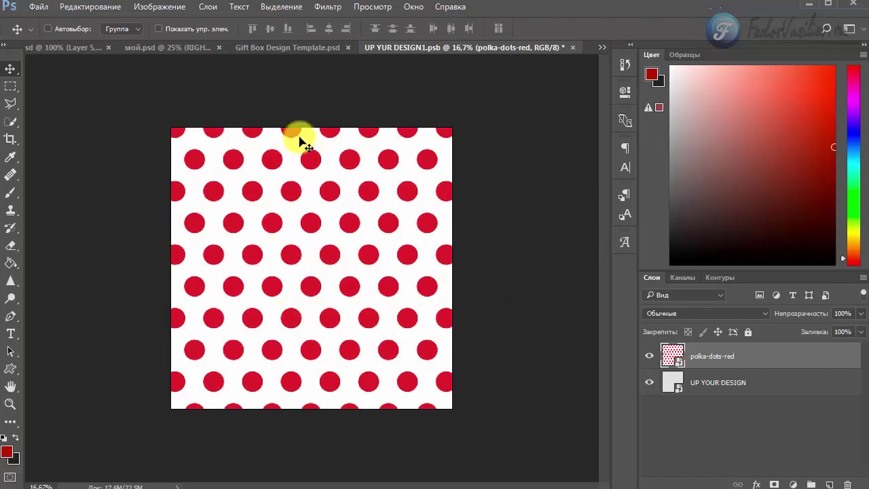
Save the UP YUR DESIGN1.psb smart object and return to Gift Box Design Template.psd.
{"action": "left_click", "coordinate": [37, 8]}
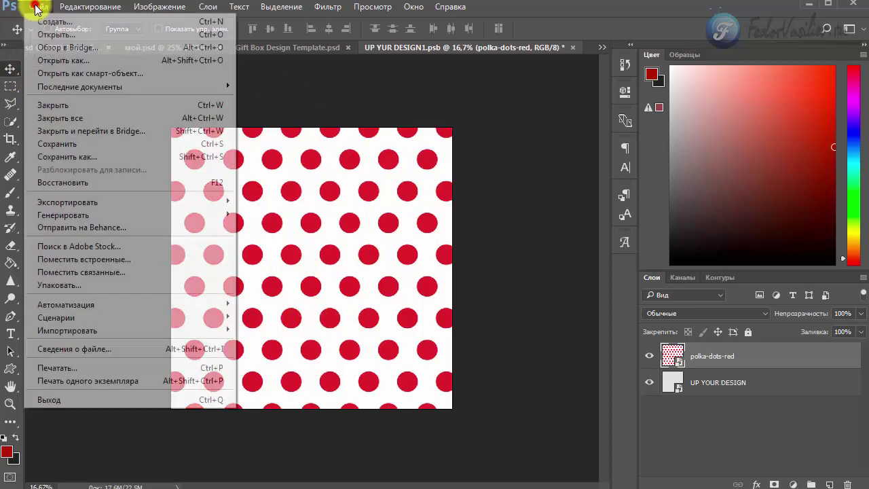
{"action": "left_click", "coordinate": [52, 145]}
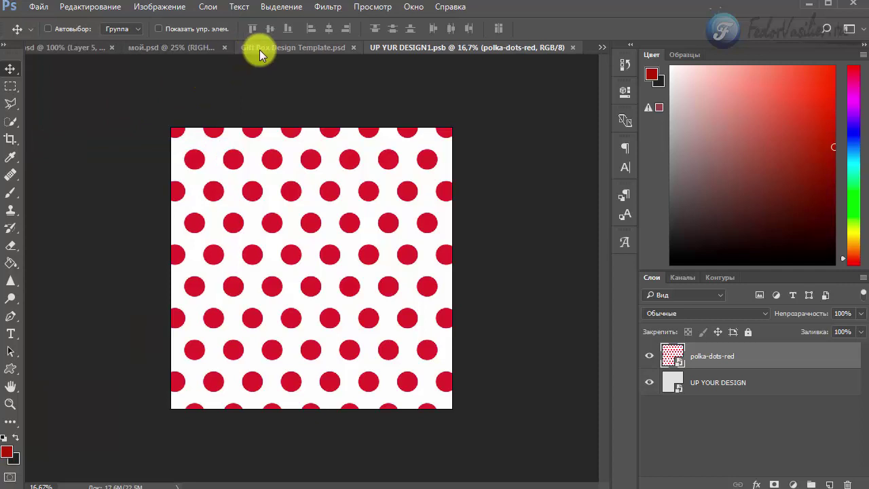
{"action": "left_click", "coordinate": [295, 47]}
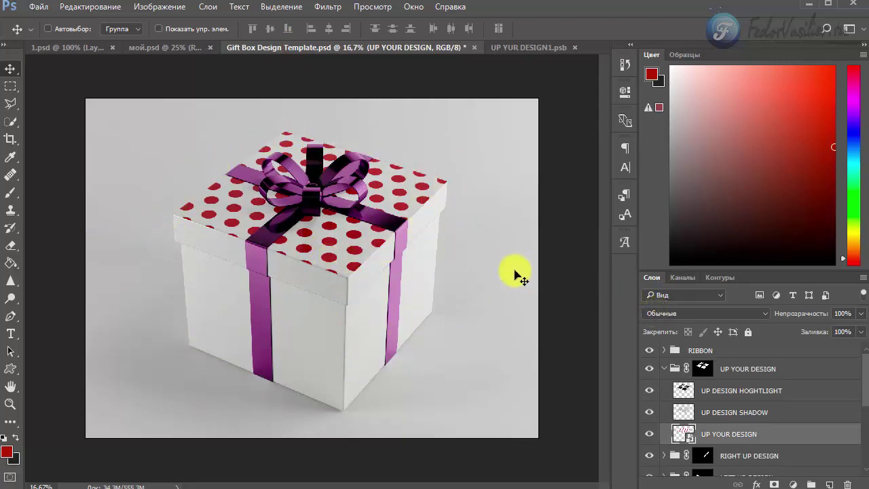
Collapse the UP YOUR DESIGN group and open the YOUR DESIGN smart object in RIGHT UP DESIGN with the Adobe RGB (1998) working profile assigned.
{"action": "left_click", "coordinate": [666, 369]}
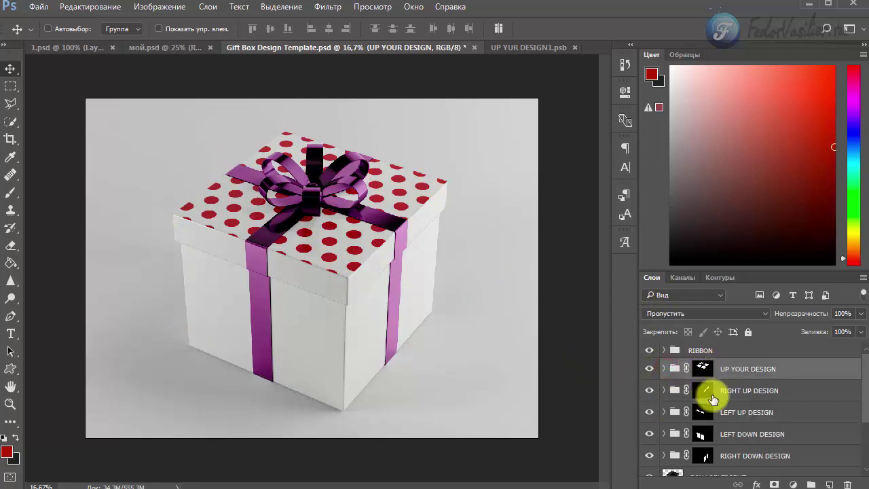
{"action": "left_click", "coordinate": [713, 392]}
{"action": "left_click", "coordinate": [664, 391]}
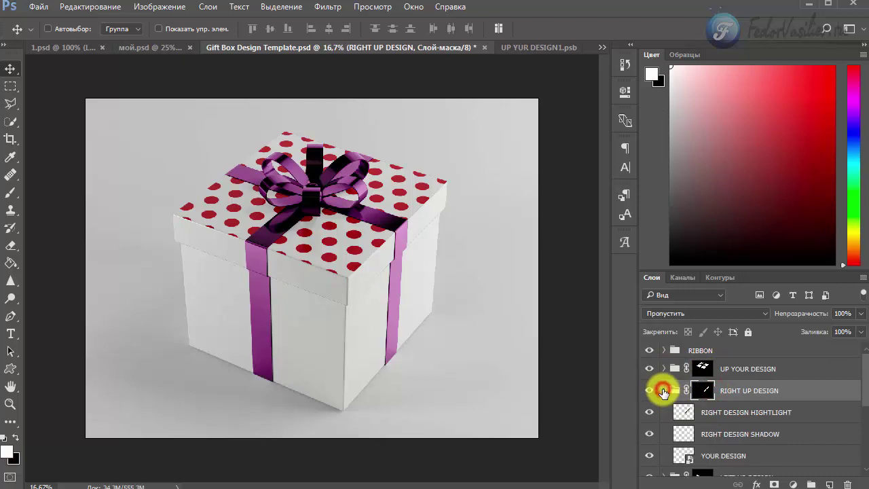
{"action": "scroll", "coordinate": [683, 410], "scroll_direction": "down", "scroll_amount": 2}
{"action": "left_click", "coordinate": [686, 420]}
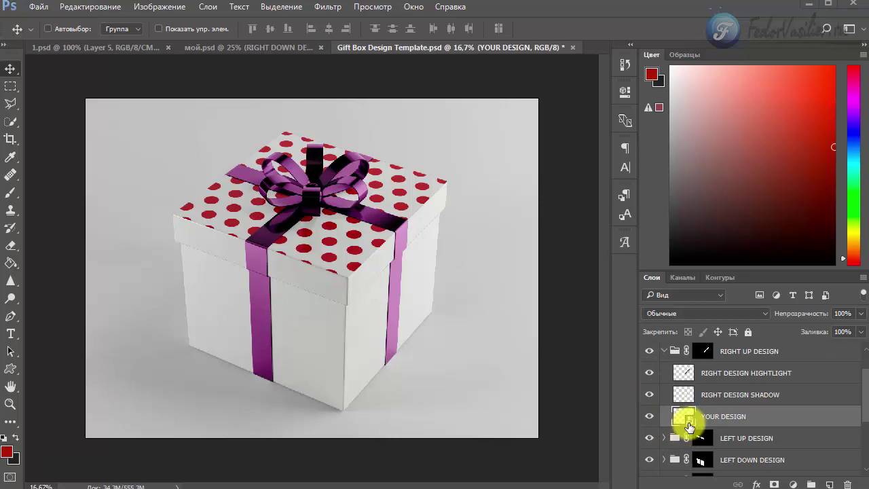
{"action": "double_click", "coordinate": [683, 417]}
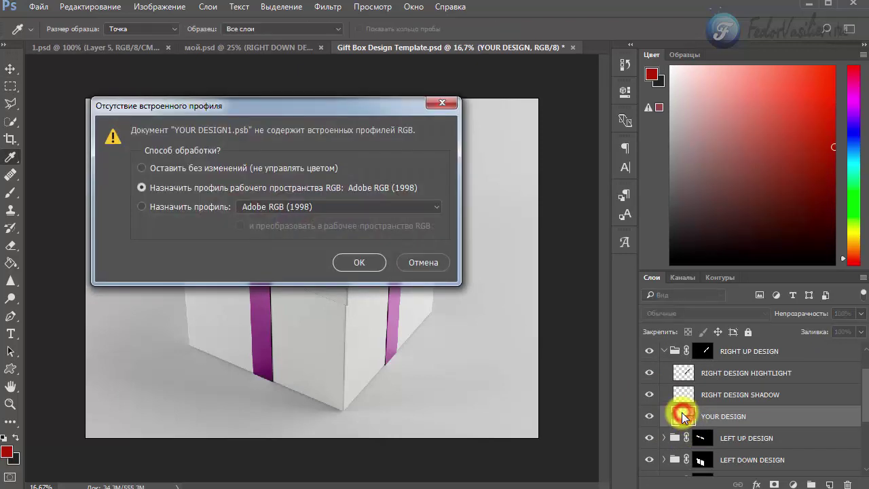
{"action": "left_click", "coordinate": [358, 259]}
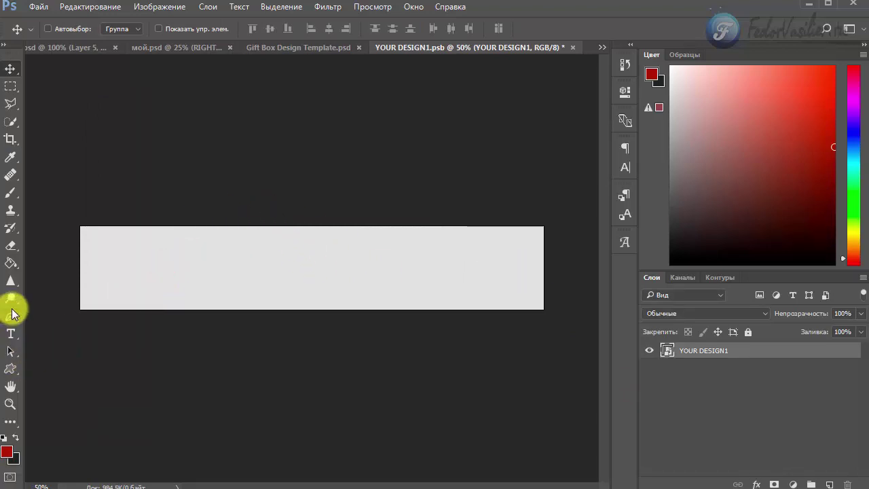
Set the foreground colour to ff3200, rasterize the YOUR DESIGN1 layer and fill it with that colour.
{"action": "left_click", "coordinate": [8, 453]}
{"action": "left_click_drag", "start_coordinate": [584, 148], "coordinate": [650, 101]}
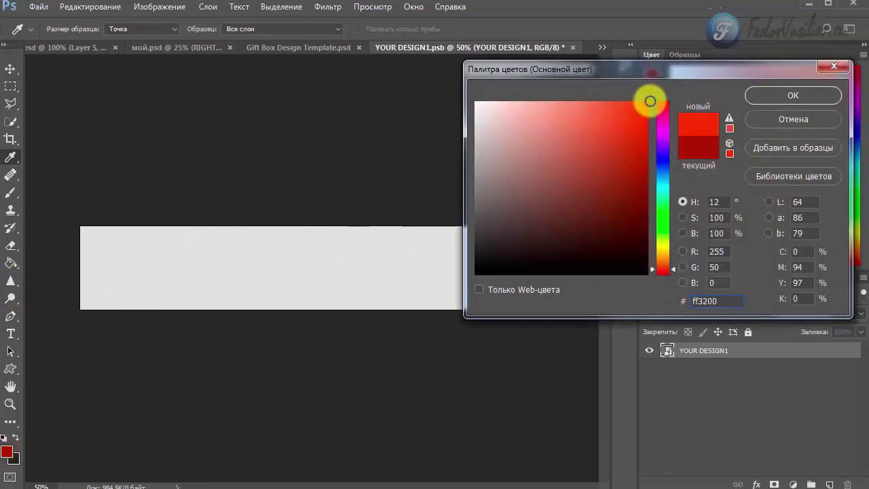
{"action": "left_click", "coordinate": [789, 99]}
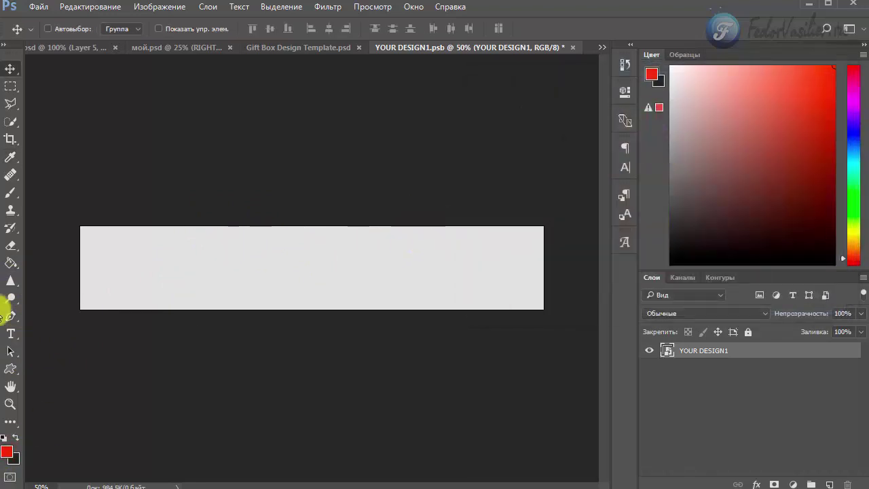
{"action": "left_click", "coordinate": [11, 263]}
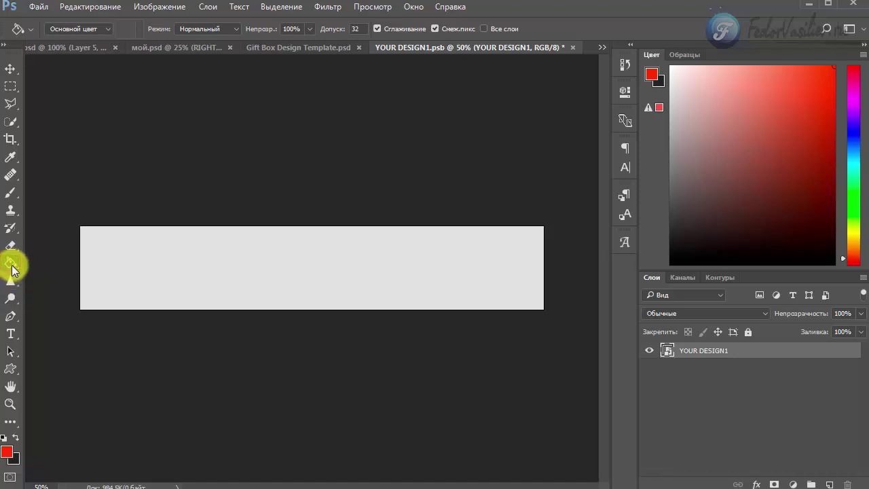
{"action": "left_click", "coordinate": [307, 269]}
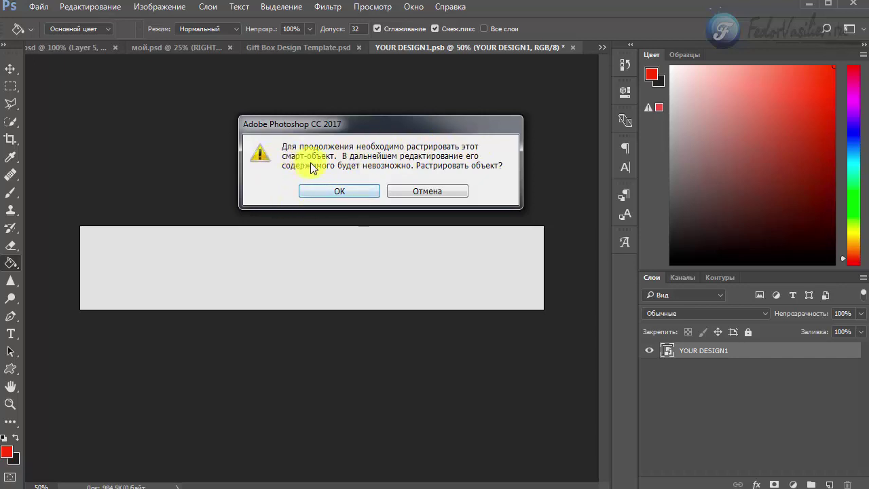
{"action": "left_click", "coordinate": [352, 191]}
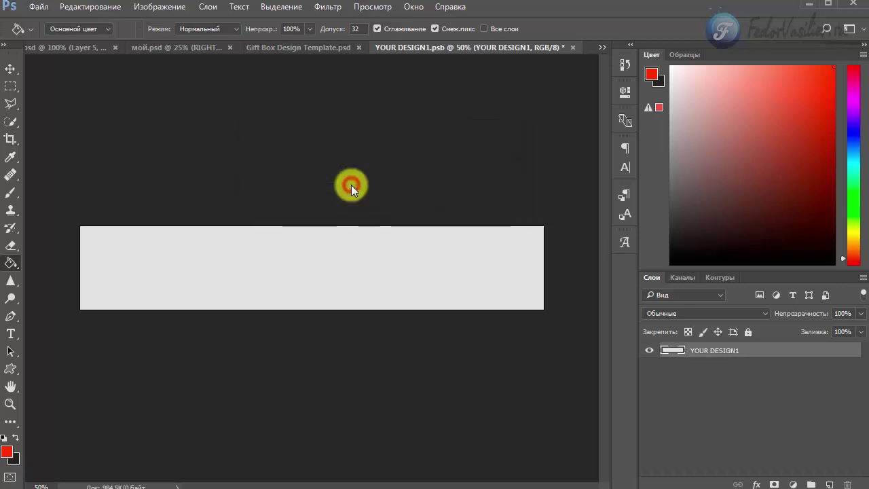
{"action": "left_click", "coordinate": [291, 258]}
Save the YOUR DESIGN1.psb smart object and close it to return to the gift box template.
{"action": "left_click", "coordinate": [39, 8]}
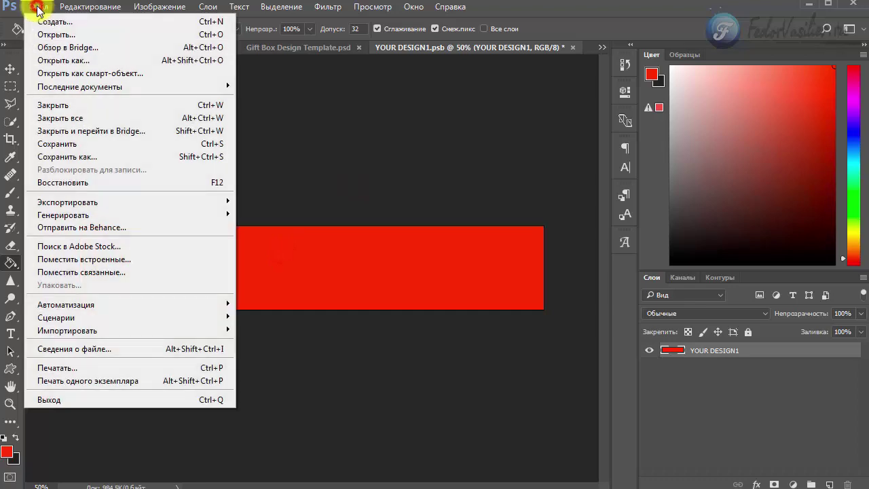
{"action": "left_click", "coordinate": [62, 144]}
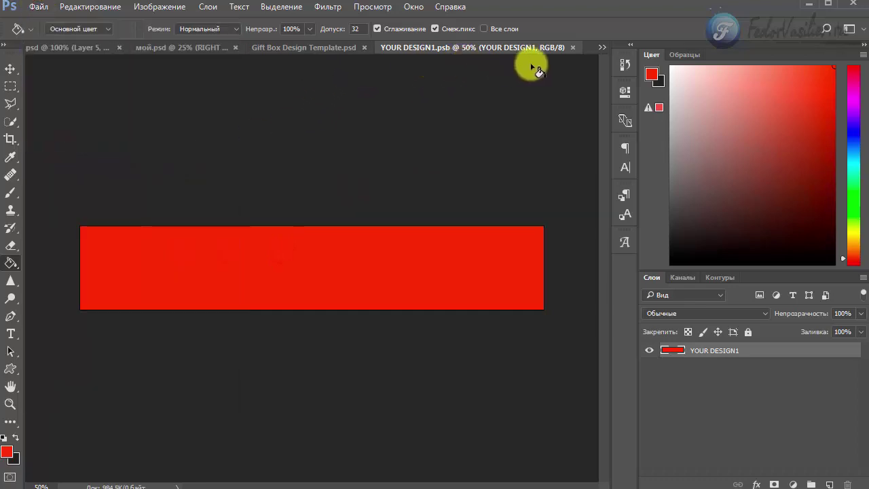
{"action": "left_click", "coordinate": [572, 47]}
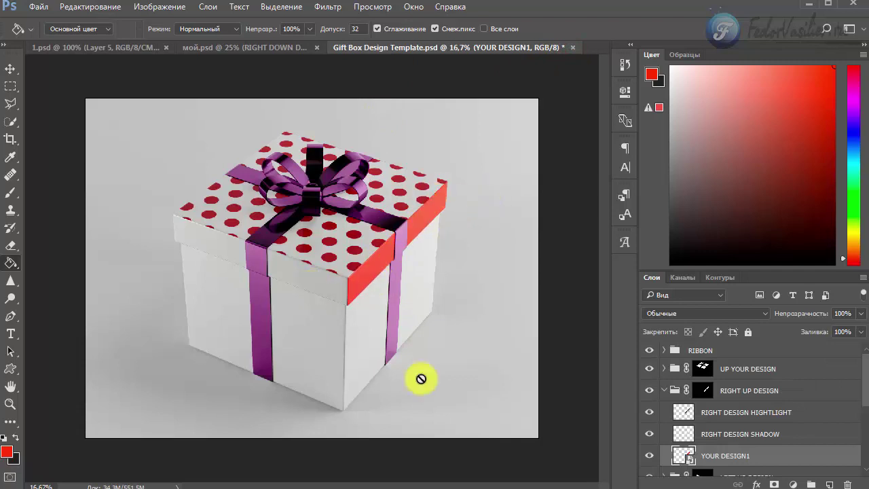
Collapse the RIGHT UP DESIGN group and open the LEFT YOUR DESIGN smart object in LEFT UP DESIGN, accepting the profile assignment.
{"action": "left_click", "coordinate": [665, 390]}
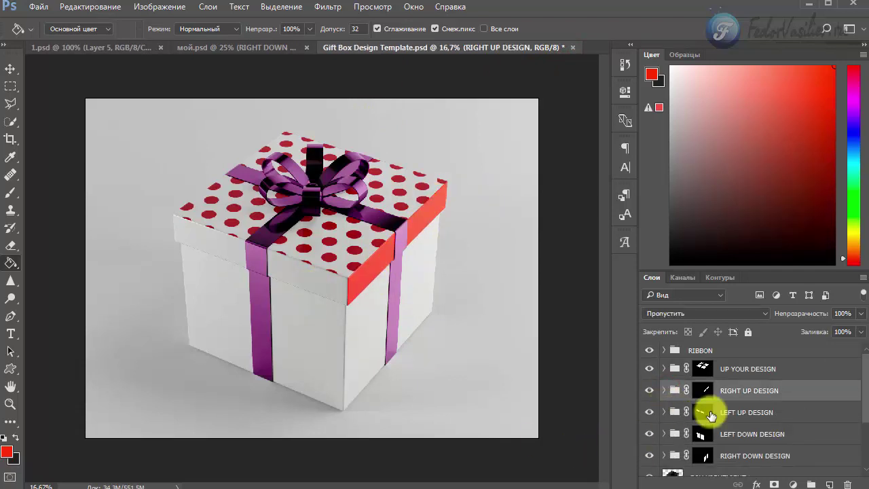
{"action": "left_click", "coordinate": [671, 412]}
{"action": "left_click", "coordinate": [665, 412]}
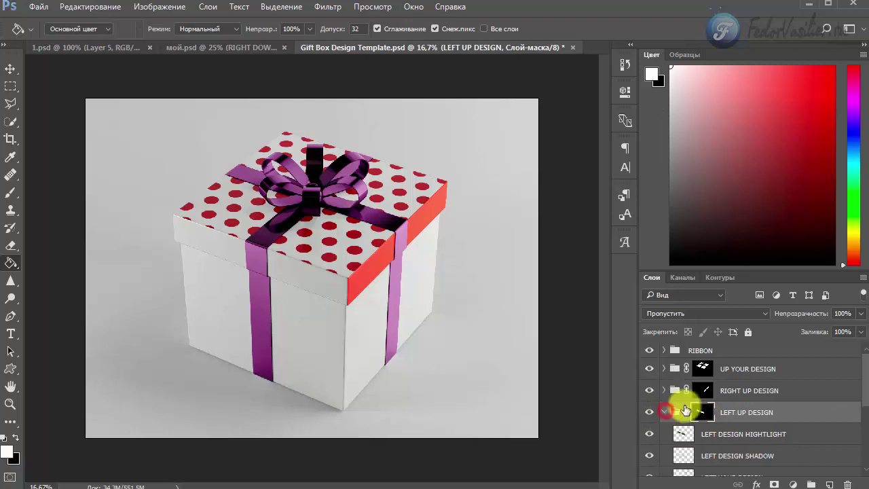
{"action": "scroll", "coordinate": [706, 400], "scroll_direction": "down", "scroll_amount": 2}
{"action": "left_click", "coordinate": [680, 434]}
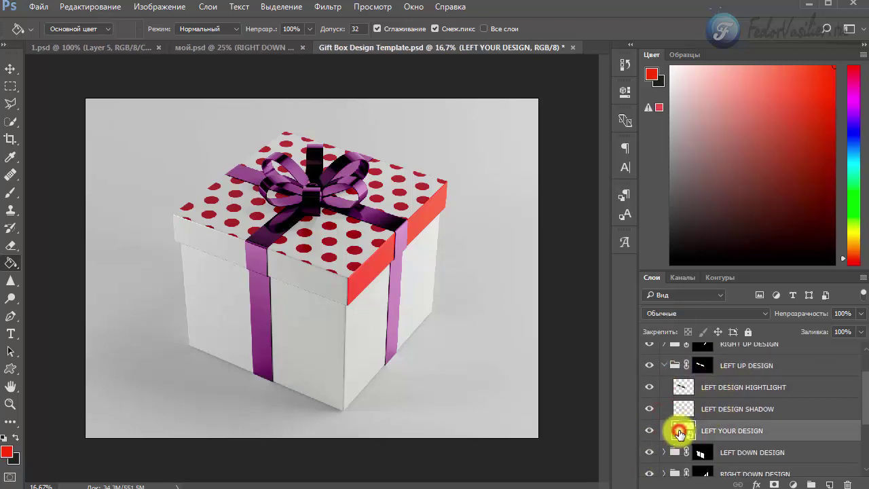
{"action": "double_click", "coordinate": [681, 433]}
{"action": "left_click", "coordinate": [359, 261]}
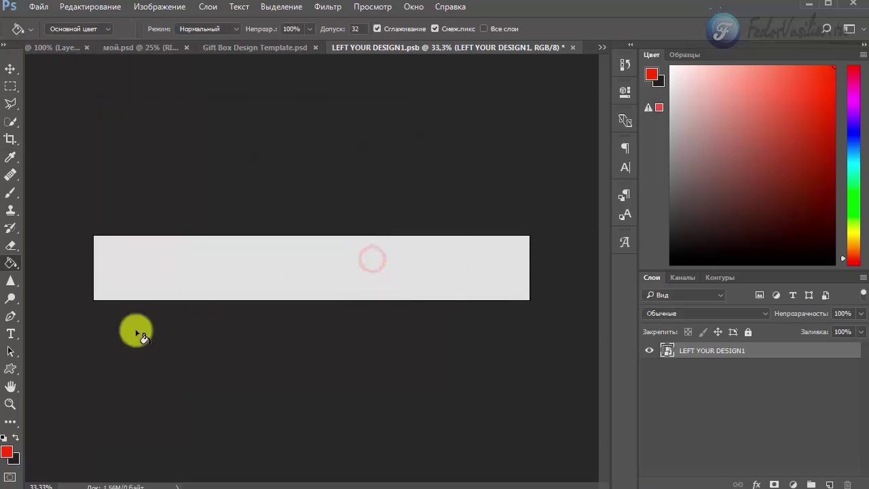
Rasterize the LEFT YOUR DESIGN1 layer and fill it with the red foreground colour.
{"action": "left_click", "coordinate": [180, 257]}
{"action": "left_click", "coordinate": [318, 193]}
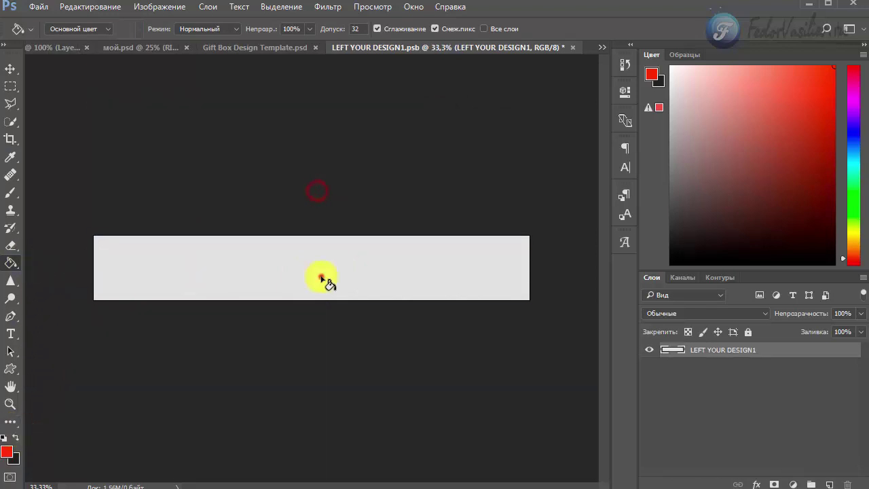
{"action": "left_click", "coordinate": [322, 267]}
Save LEFT YOUR DESIGN1.psb and close it to return to the gift box template.
{"action": "left_click", "coordinate": [37, 7]}
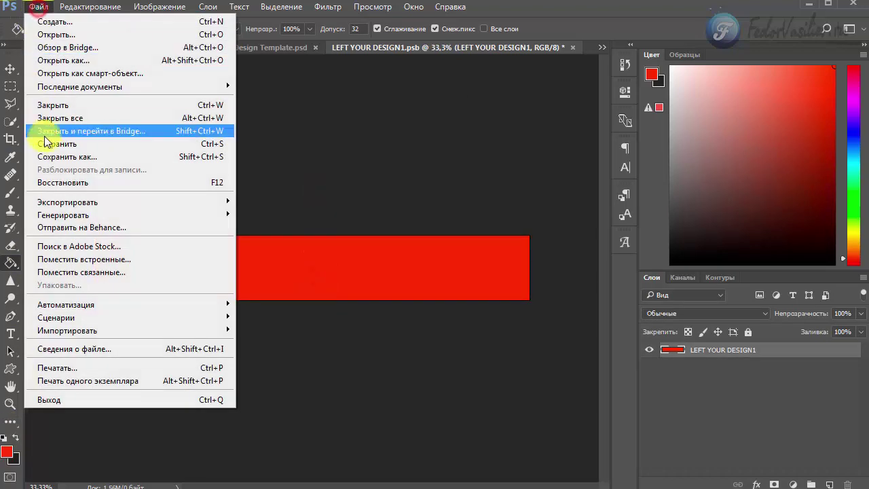
{"action": "left_click", "coordinate": [49, 146]}
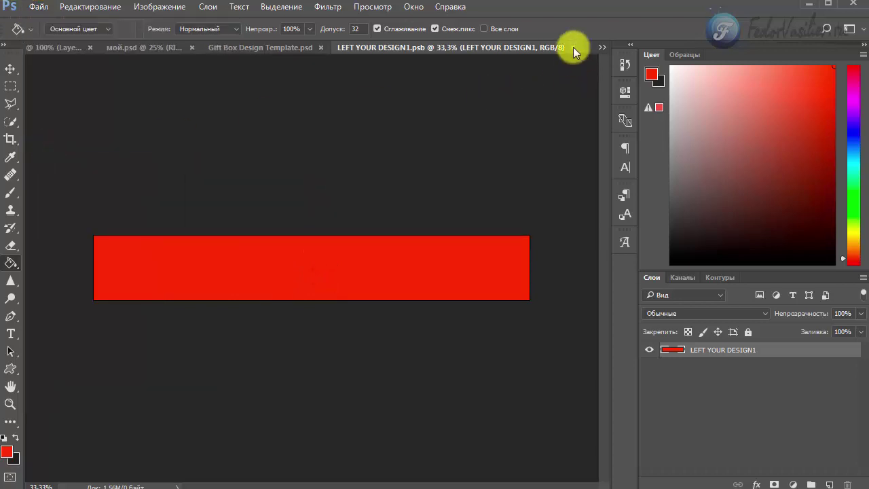
{"action": "left_click", "coordinate": [573, 48]}
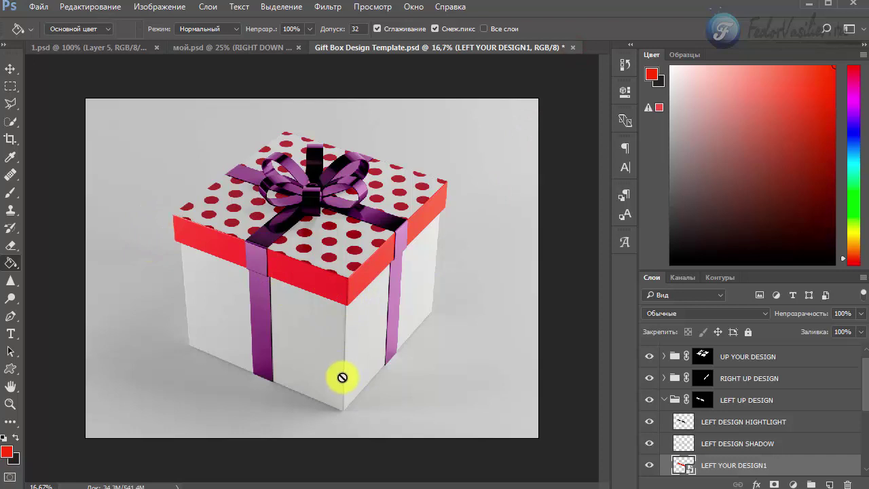
Collapse LEFT UP DESIGN and open the smart object in the LEFT DOWN DESIGN group with the Adobe RGB (1998) working profile assigned.
{"action": "left_click", "coordinate": [665, 400]}
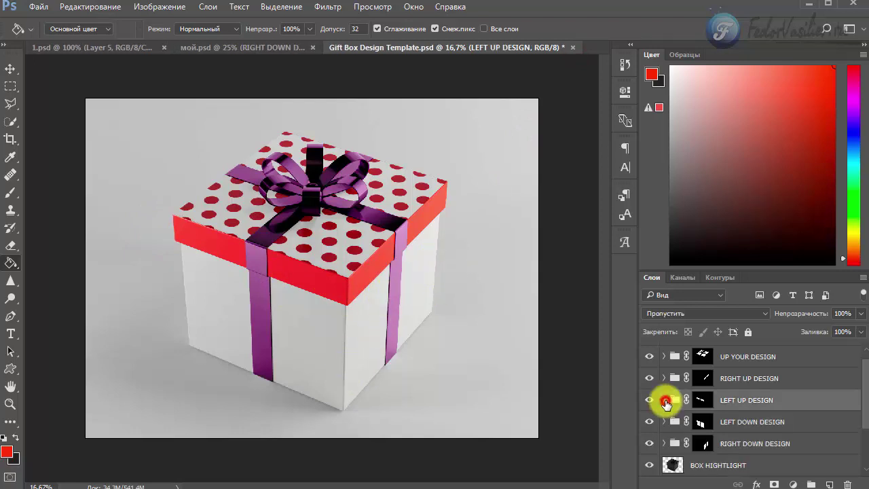
{"action": "left_click", "coordinate": [702, 425]}
{"action": "scroll", "coordinate": [699, 425], "scroll_direction": "down", "scroll_amount": 1}
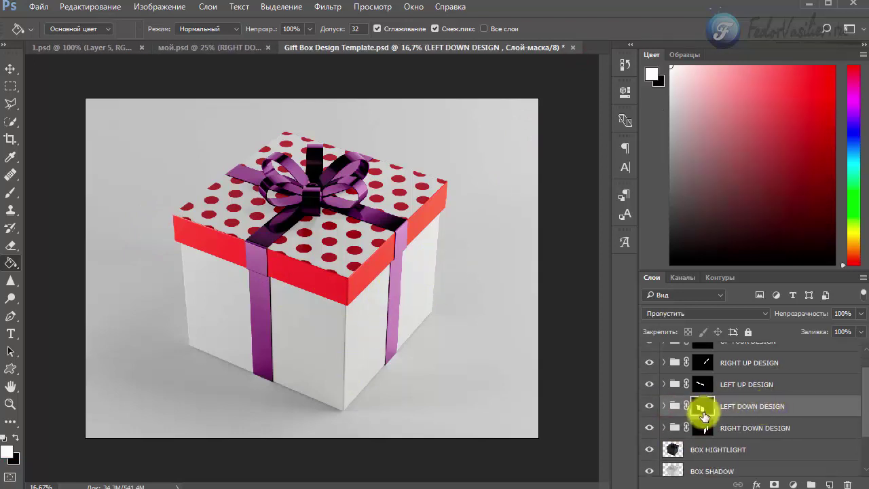
{"action": "left_click", "coordinate": [665, 406]}
{"action": "scroll", "coordinate": [703, 400], "scroll_direction": "down", "scroll_amount": 1}
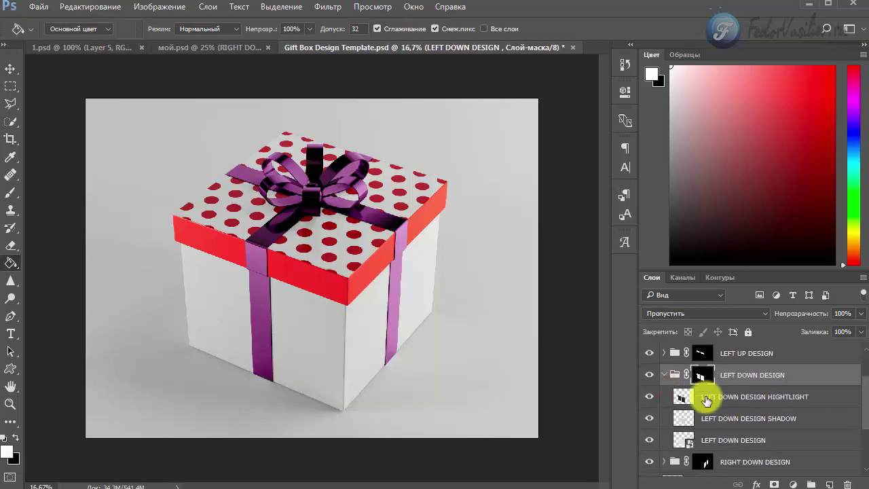
{"action": "left_click", "coordinate": [672, 438]}
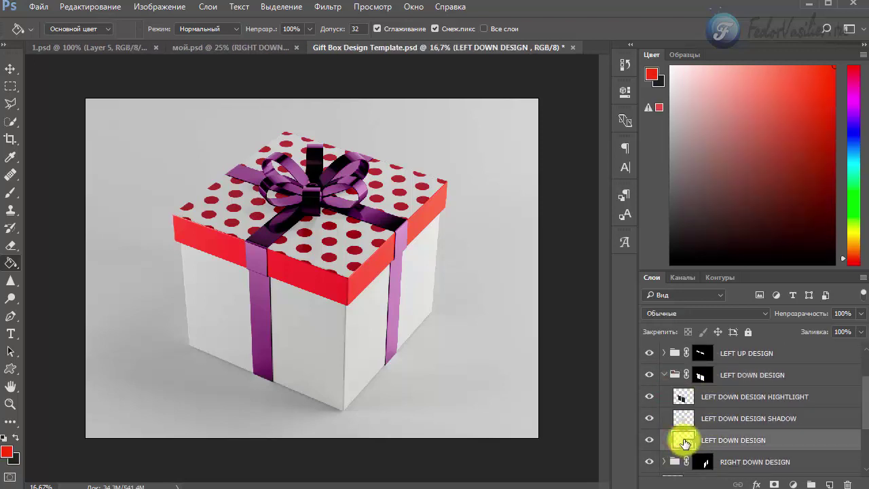
{"action": "double_click", "coordinate": [681, 441]}
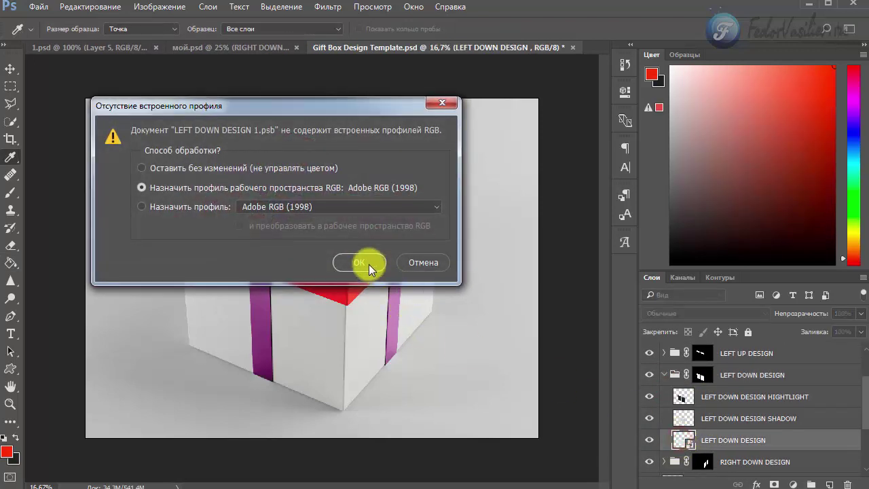
{"action": "left_click", "coordinate": [365, 261]}
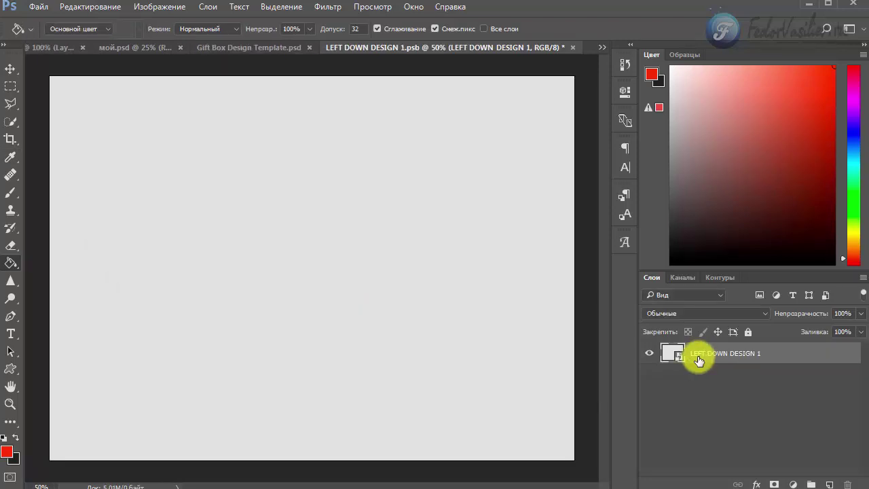
Place the polka-dots-red image above the LEFT DOWN DESIGN 1 layer and duplicate it sideways to cover the rest of the canvas.
{"action": "left_click_drag", "start_coordinate": [1, 219], "coordinate": [332, 282]}
{"action": "key", "text": "Return"}
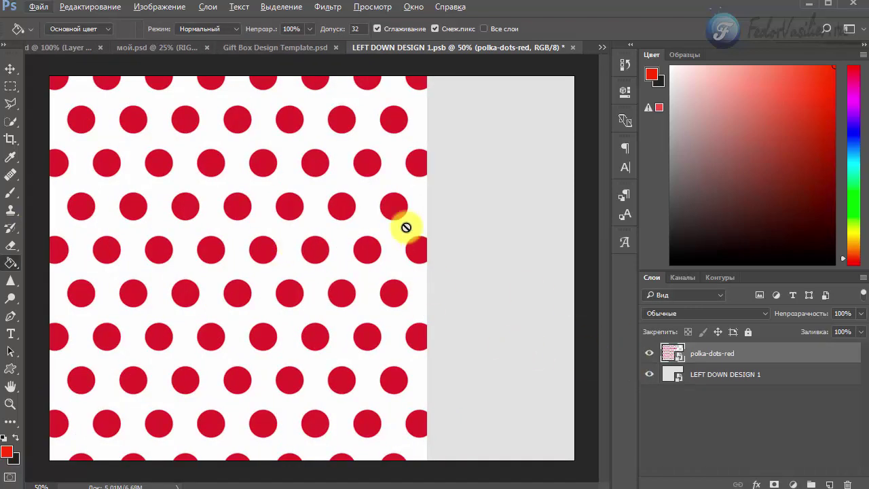
{"action": "left_click", "coordinate": [10, 69]}
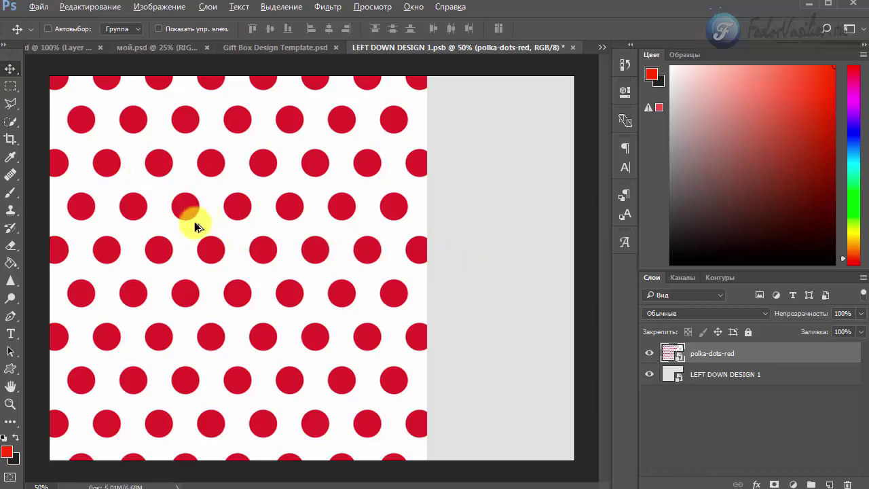
{"action": "left_click_drag", "start_coordinate": [194, 223], "coordinate": [525, 231]}
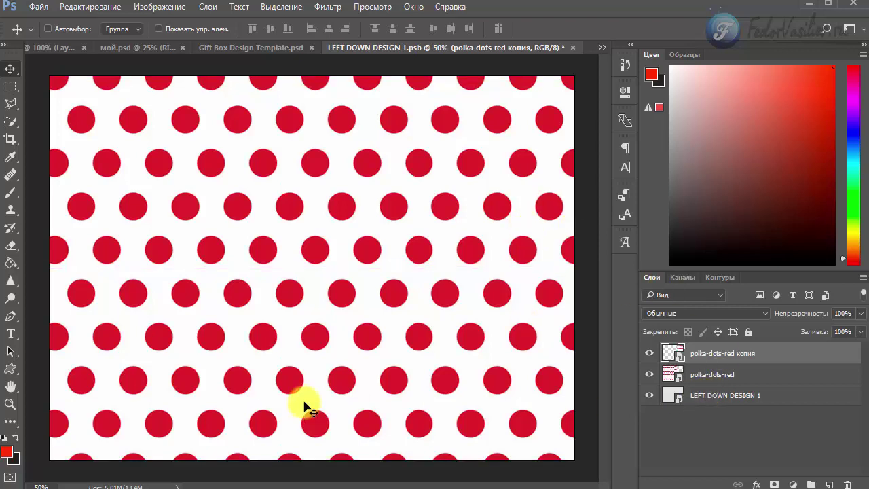
Save the LEFT DOWN DESIGN 1.psb smart object and return to Gift Box Design Template.psd.
{"action": "left_click", "coordinate": [38, 7]}
{"action": "left_click", "coordinate": [60, 144]}
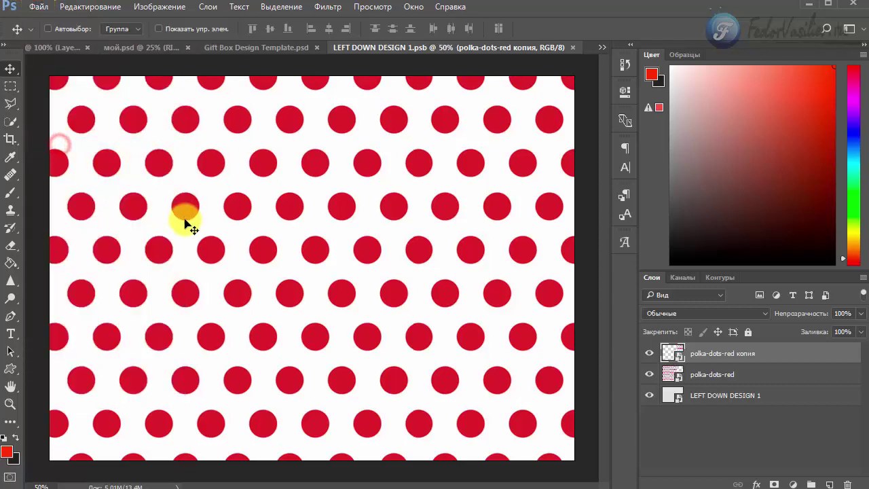
{"action": "left_click", "coordinate": [282, 47]}
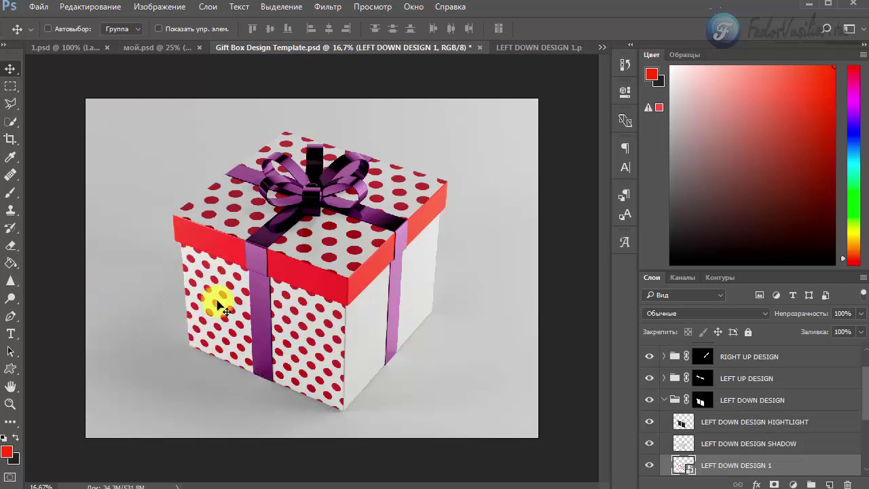
Collapse LEFT DOWN DESIGN and open the smart object in the RIGHT DOWN DESIGN group with the Adobe RGB (1998) working profile assigned.
{"action": "left_click", "coordinate": [665, 401]}
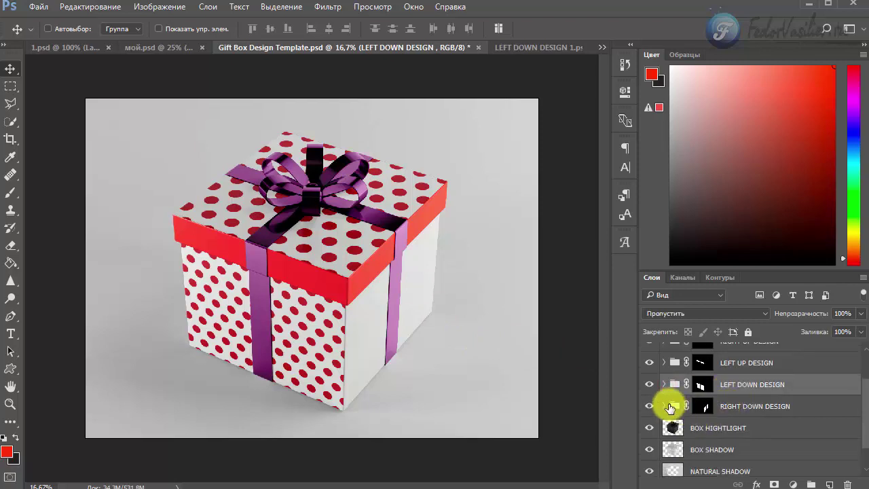
{"action": "left_click", "coordinate": [664, 406]}
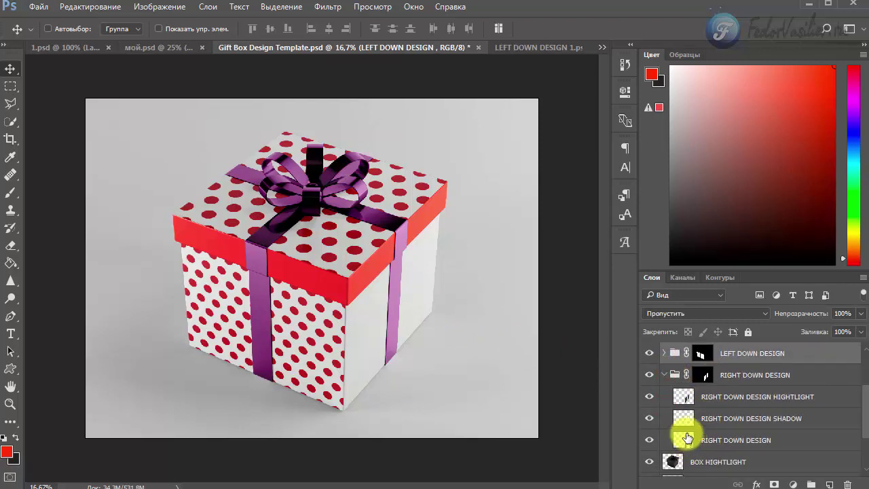
{"action": "double_click", "coordinate": [683, 442]}
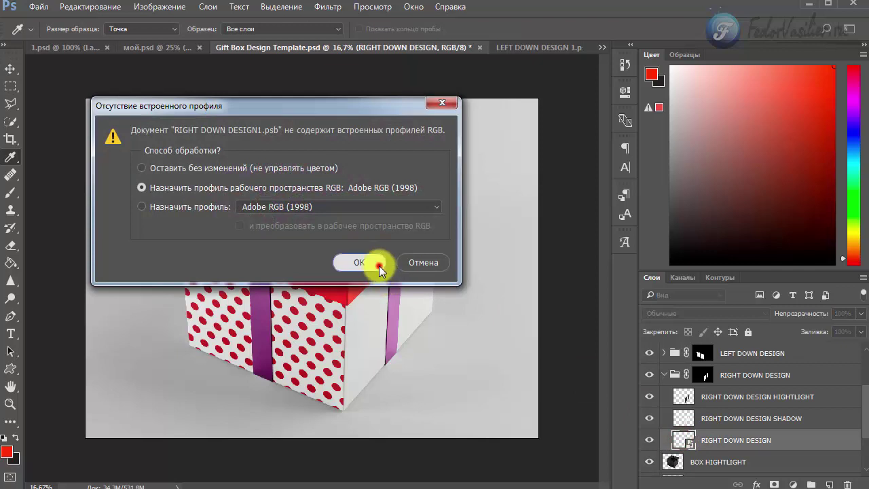
{"action": "left_click", "coordinate": [359, 262]}
{"action": "key", "text": "v"}
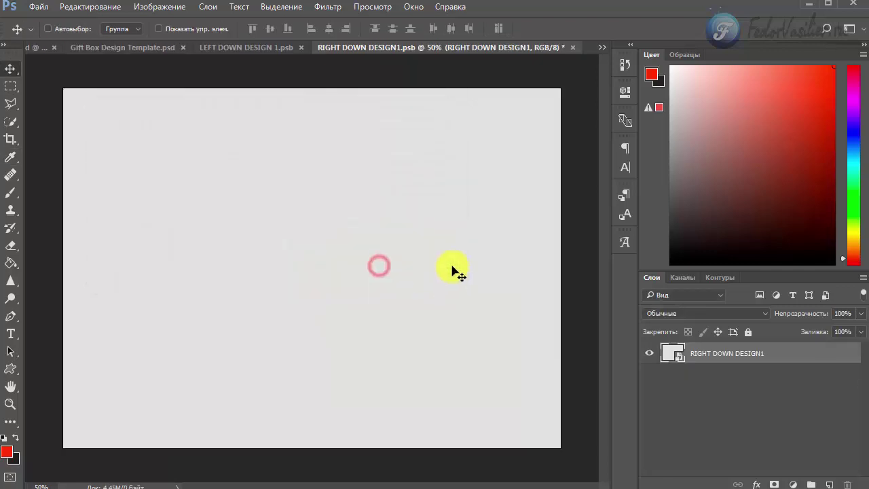
Copy both polka-dots-red layers from LEFT DOWN DESIGN 1.psb into RIGHT DOWN DESIGN1.psb and position them to cover the whole canvas.
{"action": "left_click", "coordinate": [244, 46]}
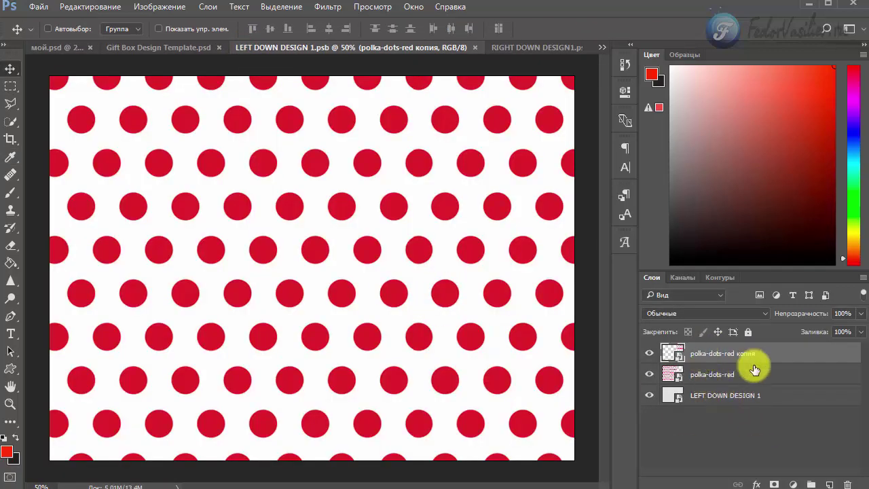
{"action": "left_click", "coordinate": [715, 377], "text": "shift"}
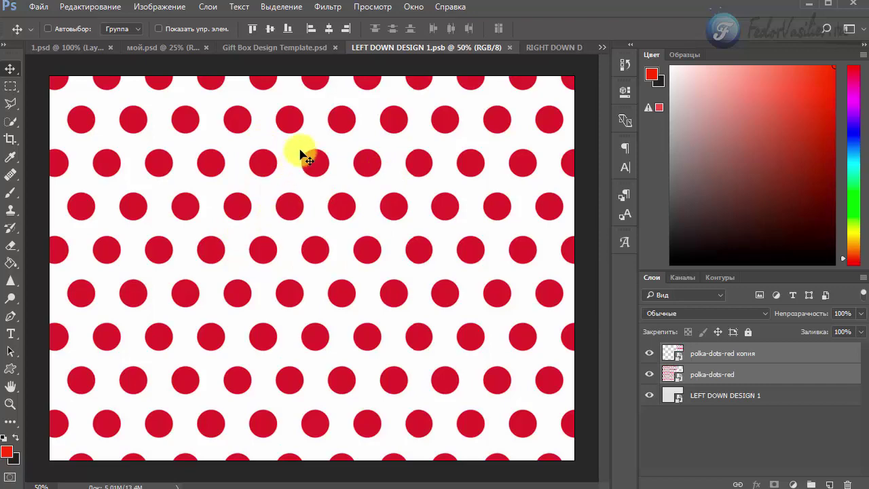
{"action": "left_click_drag", "start_coordinate": [298, 180], "coordinate": [533, 51]}
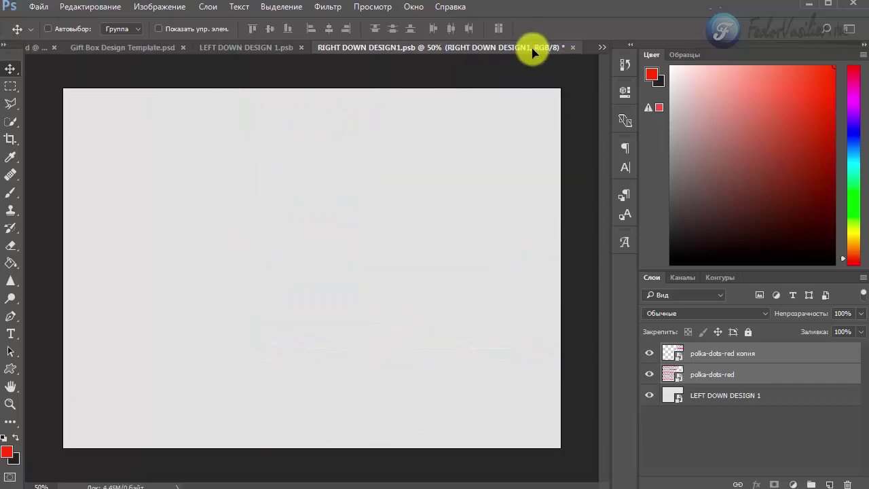
{"action": "left_click_drag", "start_coordinate": [527, 59], "coordinate": [448, 155]}
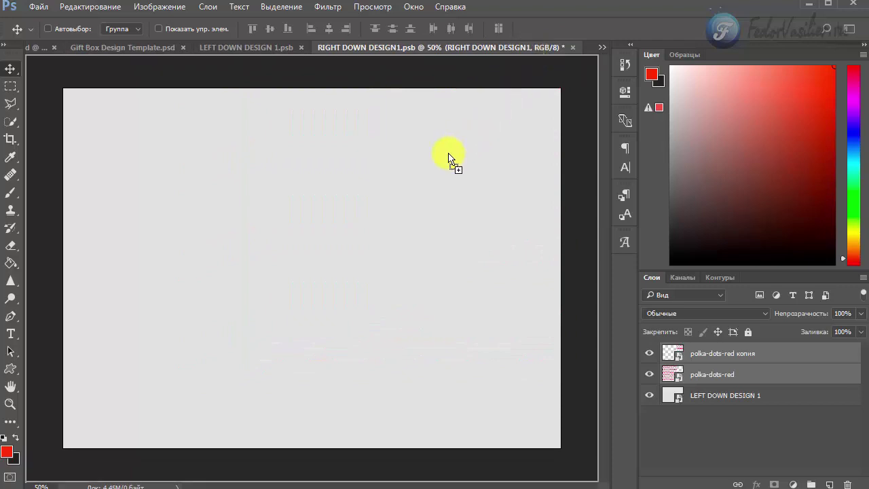
{"action": "left_click_drag", "start_coordinate": [245, 182], "coordinate": [242, 179]}
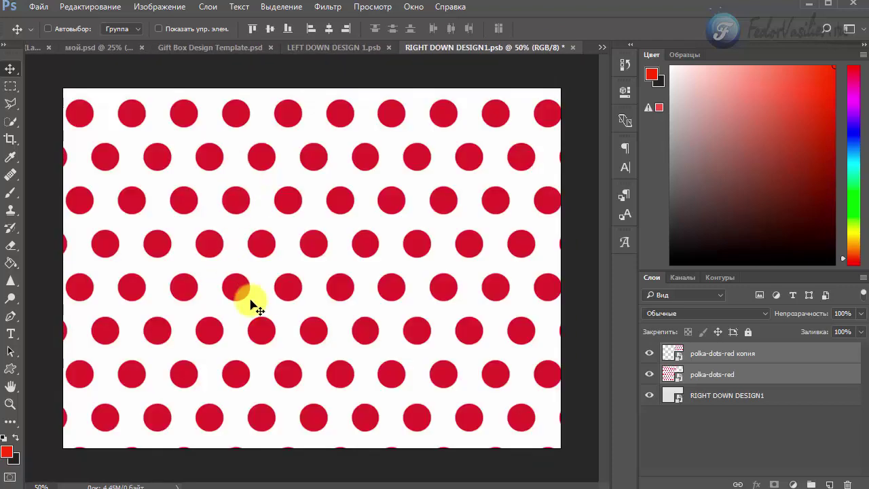
{"action": "mouse_move", "coordinate": [383, 311]}
{"action": "left_mouse_down"}
{"action": "mouse_move", "coordinate": [379, 292]}
{"action": "mouse_move", "coordinate": [378, 308]}
{"action": "left_mouse_up"}
{"action": "left_click", "coordinate": [335, 47]}
{"action": "left_click", "coordinate": [518, 49]}
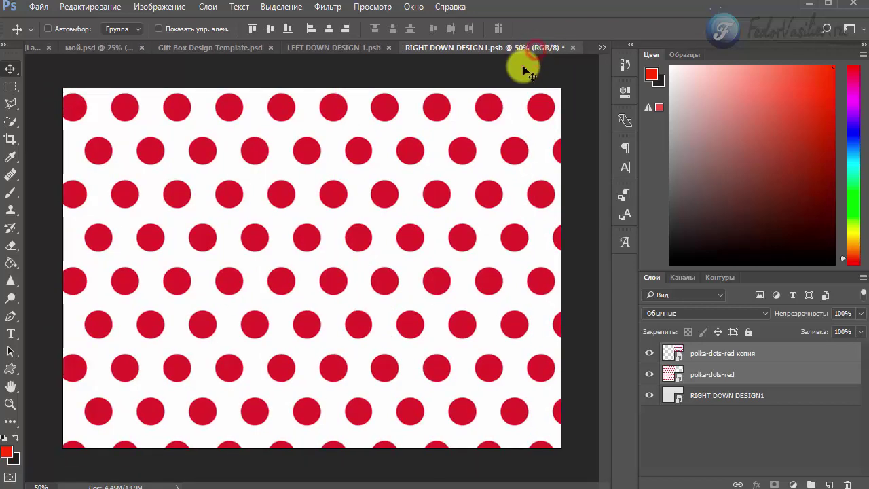
Save the RIGHT DOWN DESIGN1.psb smart object and return to Gift Box Design Template.psd.
{"action": "left_click", "coordinate": [40, 7]}
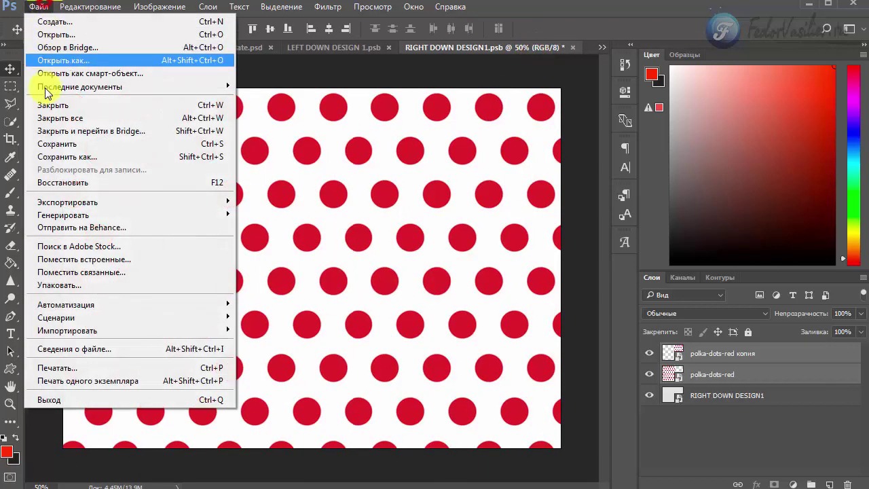
{"action": "left_click", "coordinate": [58, 144]}
{"action": "left_click", "coordinate": [189, 49]}
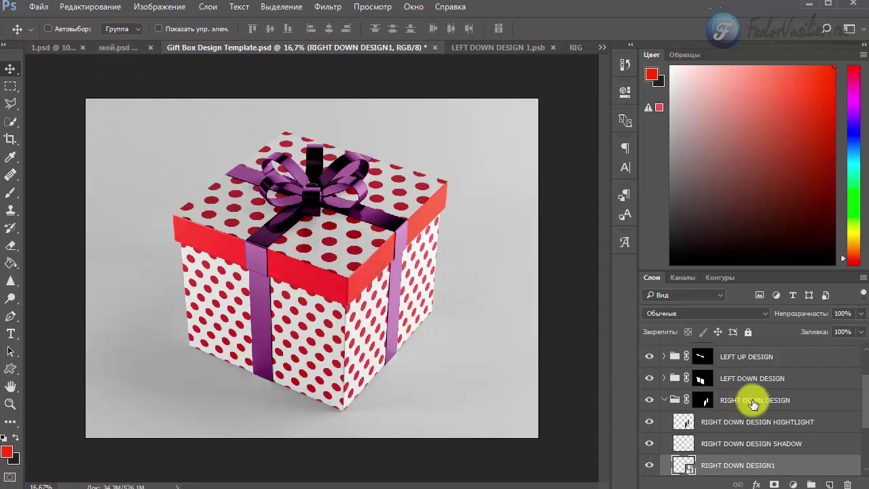
Hide the NATURAL SHADOW and BACKROUND COLOR layers so the gift box stands on a transparent background.
{"action": "scroll", "coordinate": [751, 400], "scroll_direction": "down", "scroll_amount": 3}
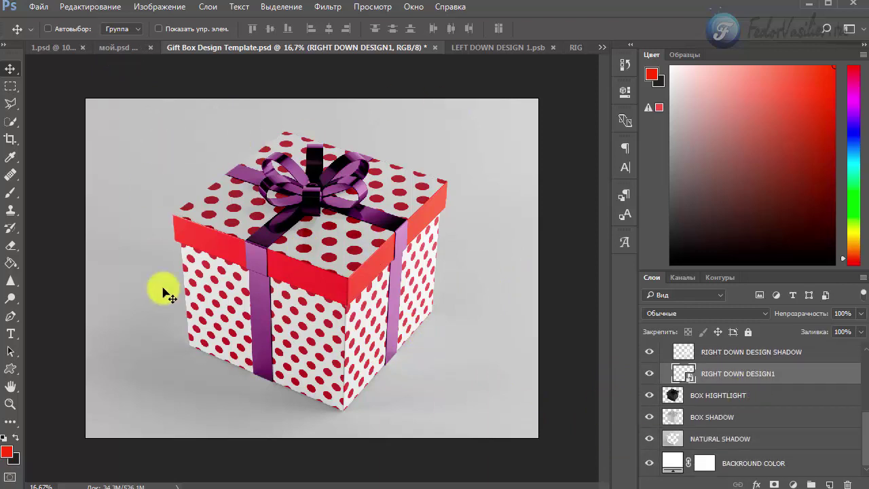
{"action": "left_click", "coordinate": [649, 439]}
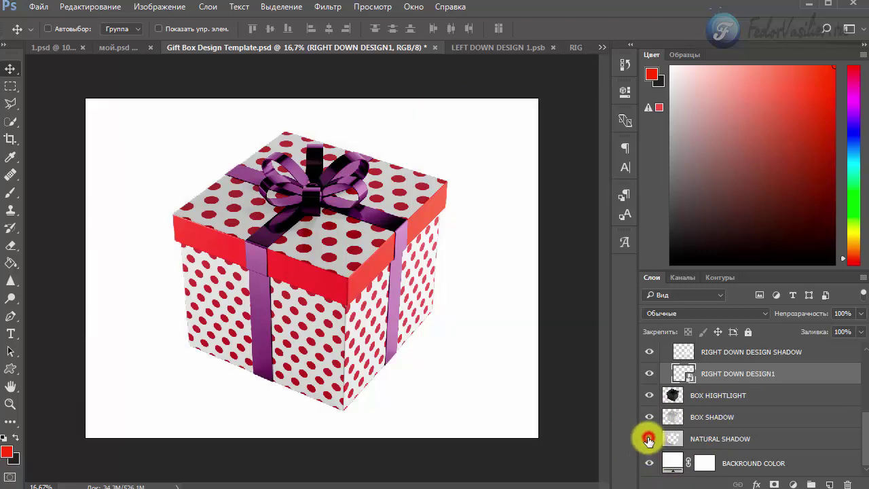
{"action": "left_click", "coordinate": [650, 439]}
{"action": "left_click", "coordinate": [649, 439]}
{"action": "left_click", "coordinate": [649, 438]}
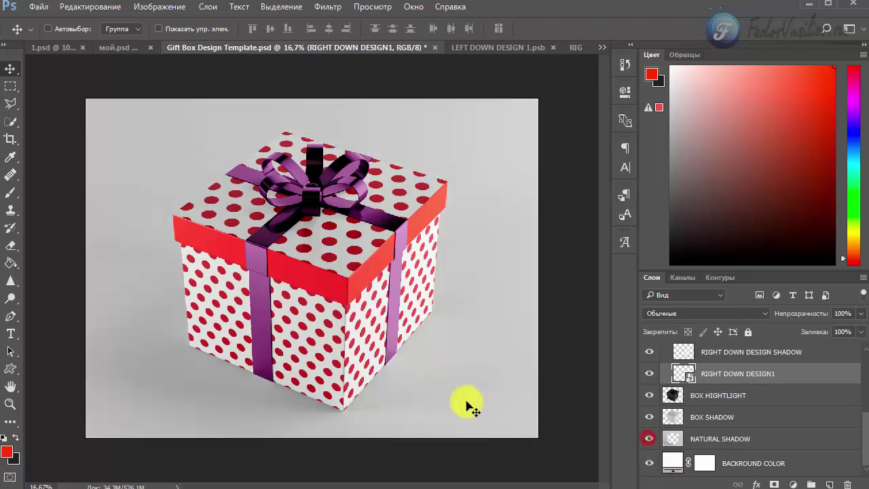
{"action": "left_click", "coordinate": [649, 438]}
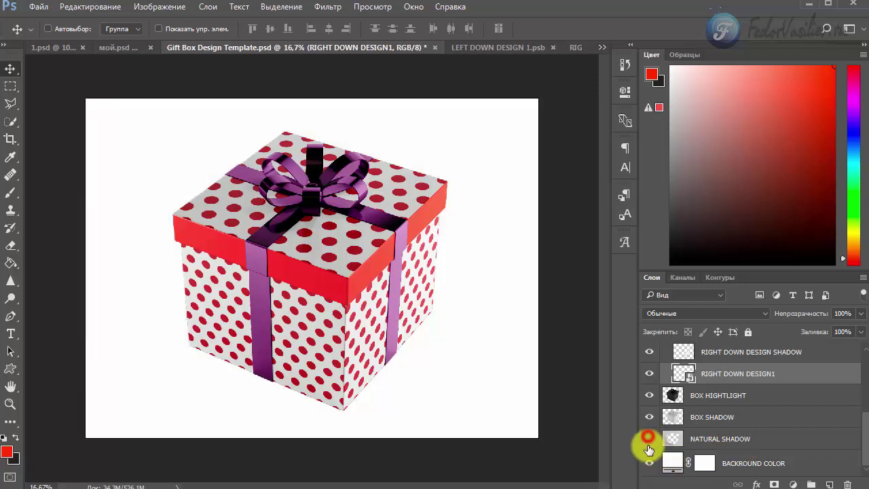
{"action": "left_click", "coordinate": [650, 463]}
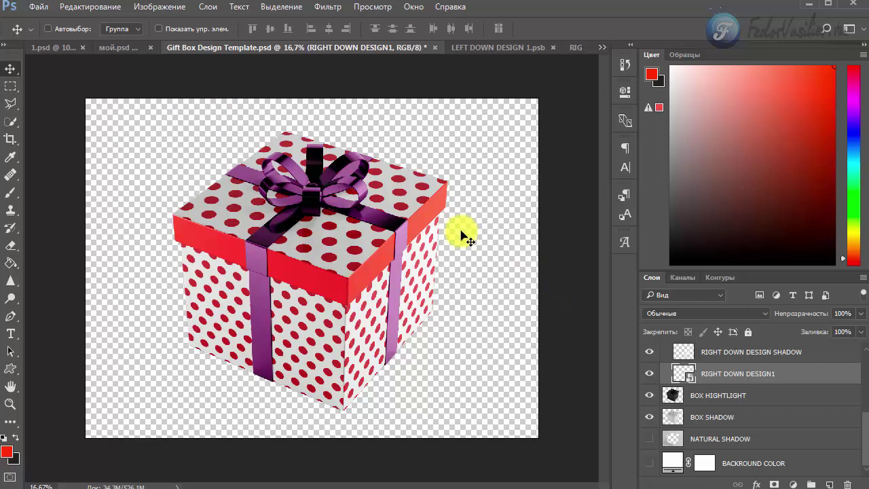
Open the Save for Web export of the gift box and set its format to PNG-24.
{"action": "left_click", "coordinate": [39, 7]}
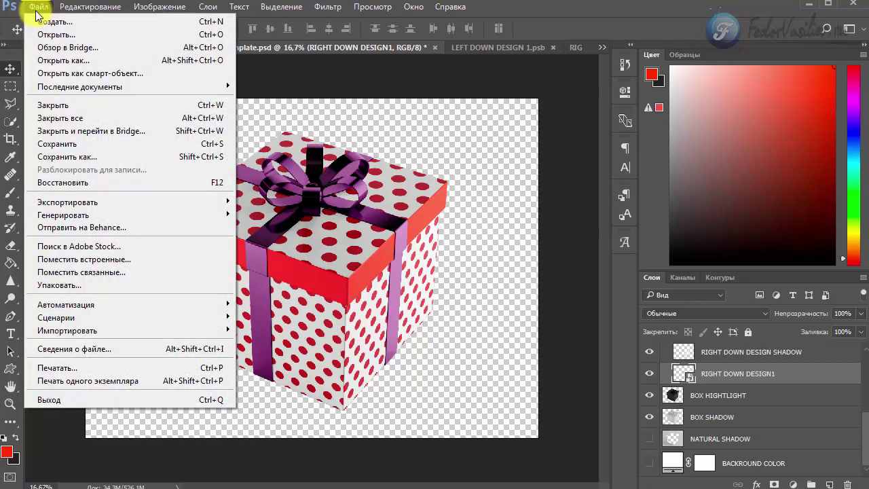
{"action": "mouse_move", "coordinate": [79, 204]}
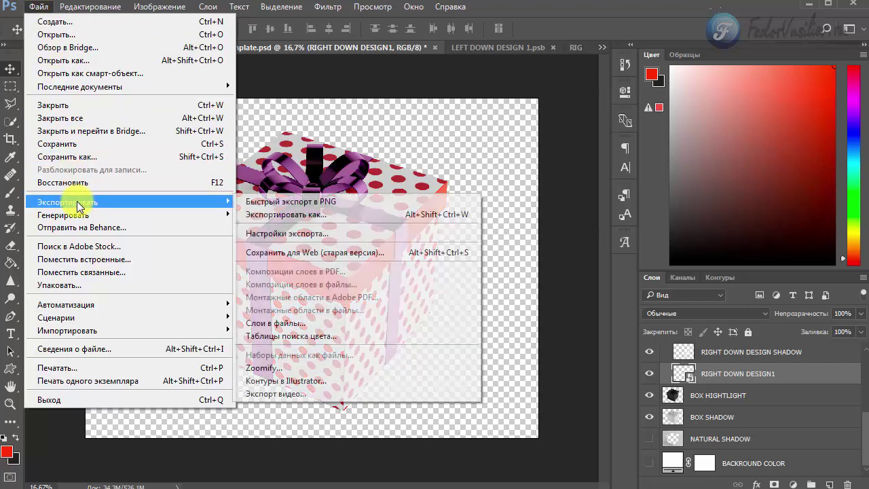
{"action": "left_click", "coordinate": [307, 254]}
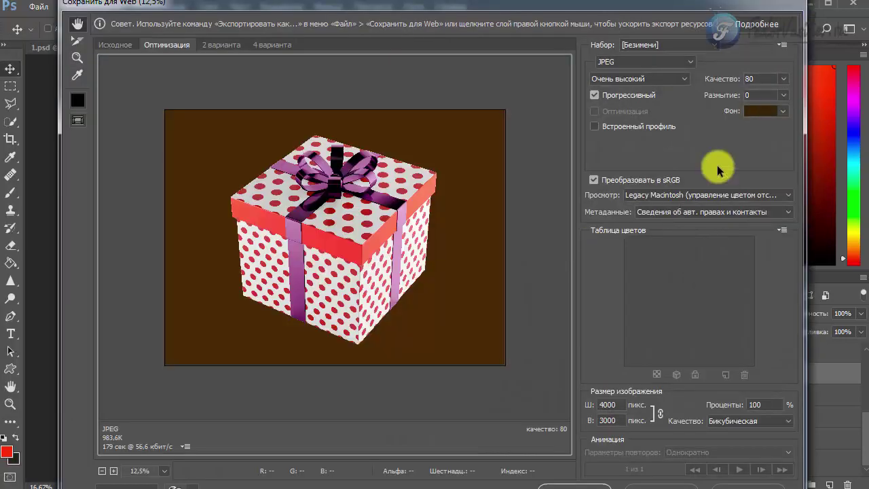
{"action": "left_click", "coordinate": [682, 62]}
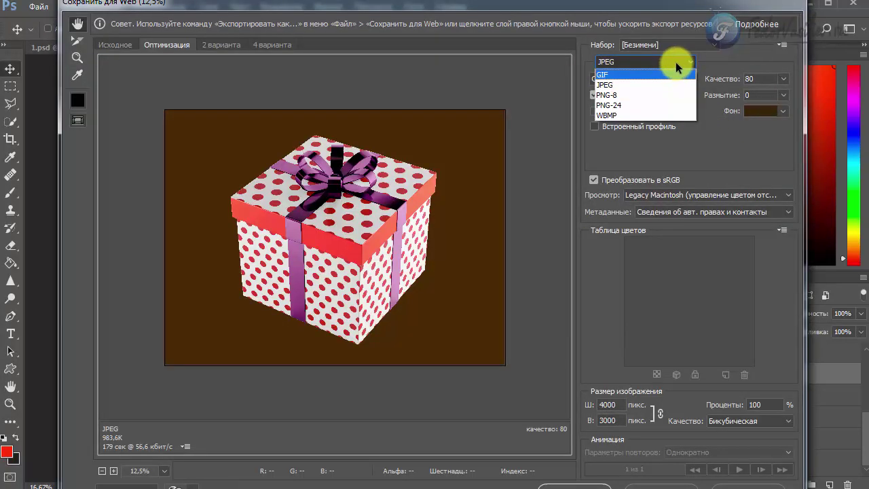
{"action": "left_click", "coordinate": [649, 105]}
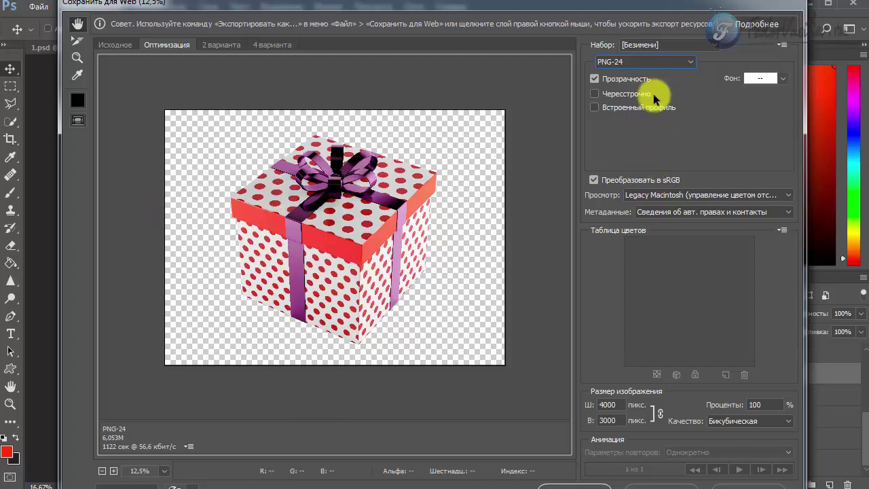
Switch the web export to JPEG at Very High quality, select the image width value, and cancel the export.
{"action": "left_click", "coordinate": [665, 69]}
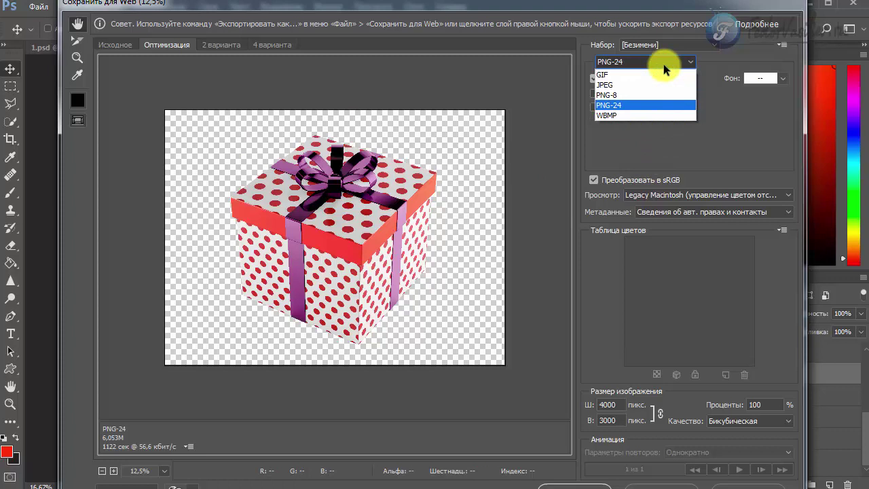
{"action": "left_click", "coordinate": [646, 86]}
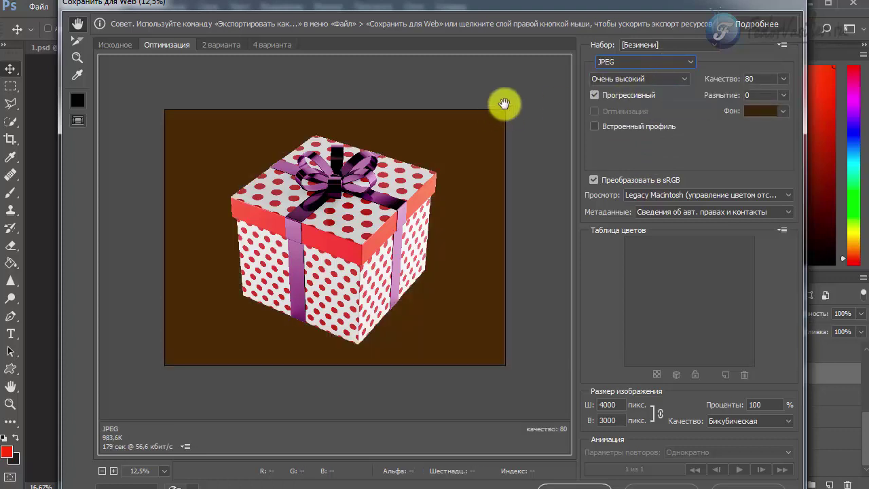
{"action": "left_click", "coordinate": [664, 79]}
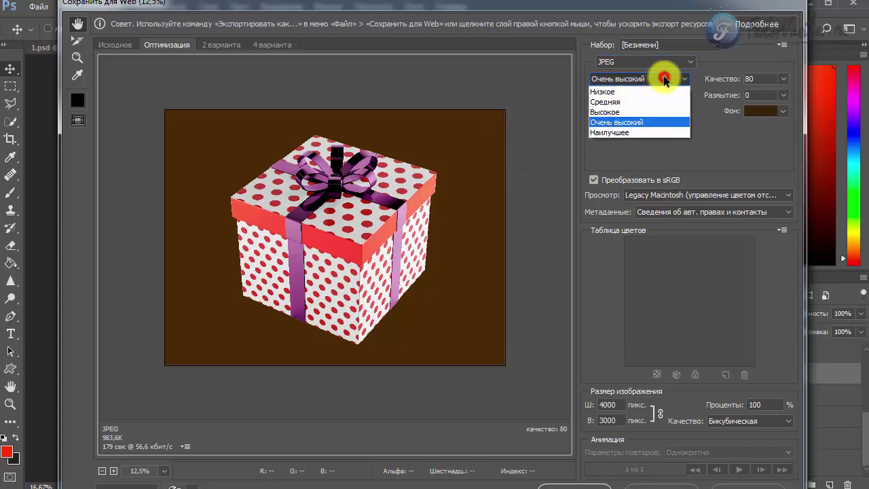
{"action": "left_click", "coordinate": [639, 123]}
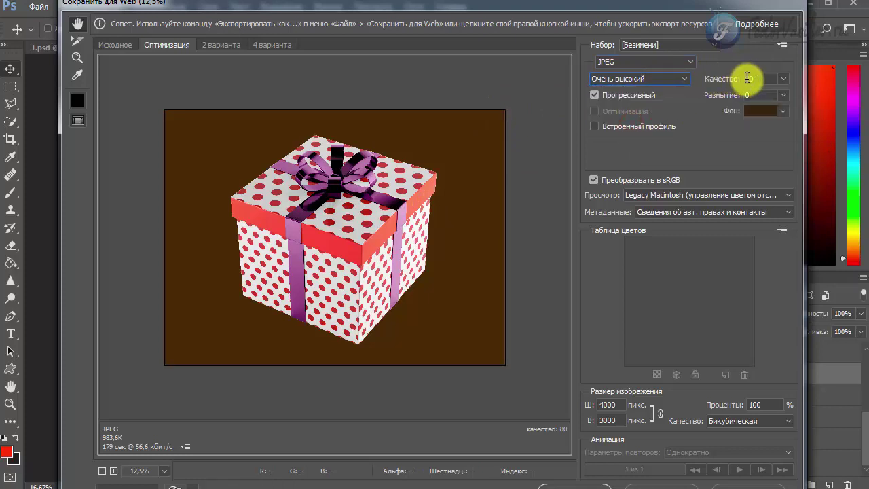
{"action": "double_click", "coordinate": [606, 404]}
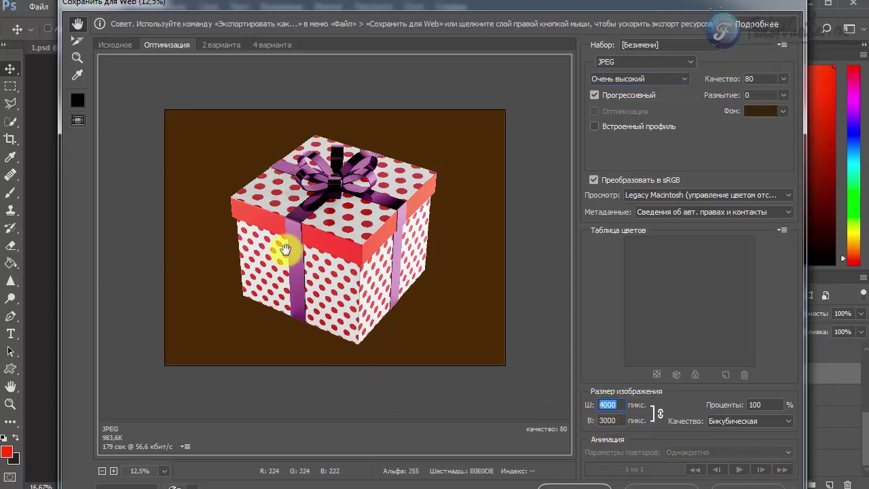
{"action": "left_click", "coordinate": [662, 485]}
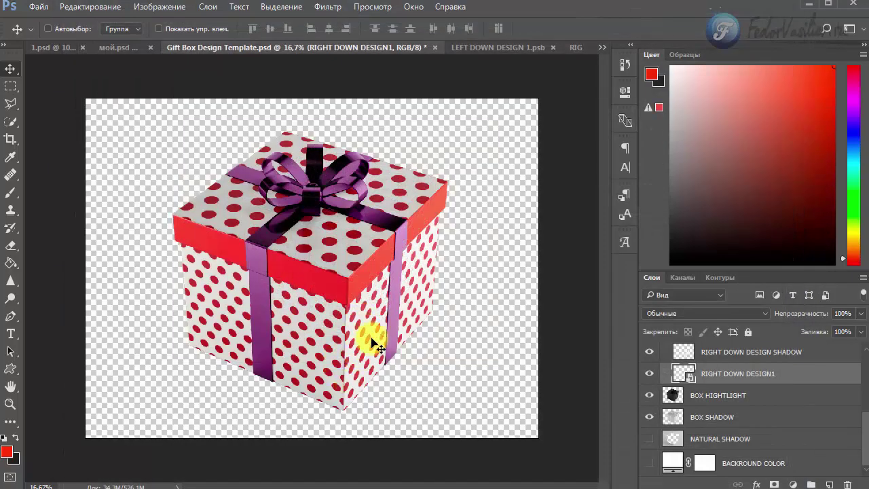
Start saving the gift box template under Save As and choose JPEG as the file type.
{"action": "left_click", "coordinate": [39, 10]}
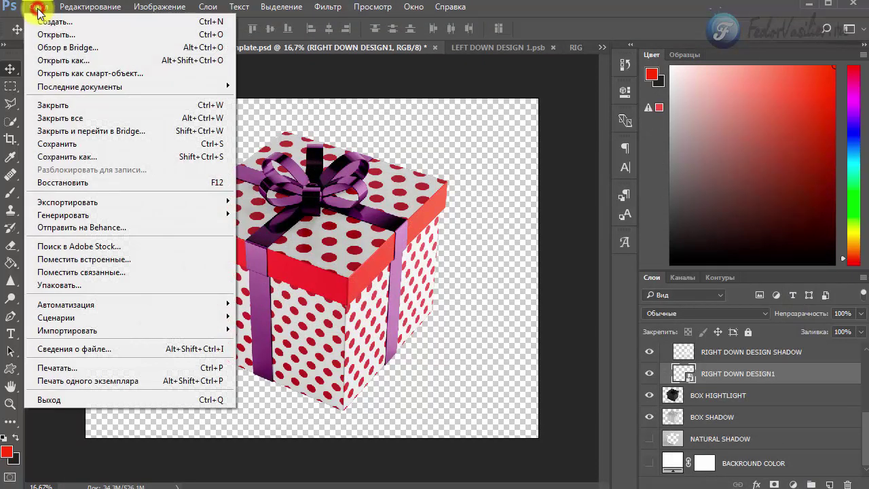
{"action": "left_click", "coordinate": [68, 157]}
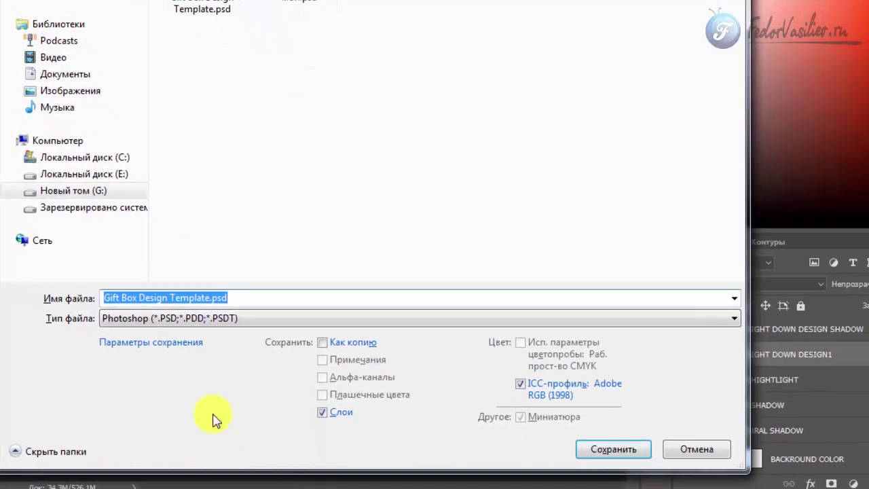
{"action": "left_click", "coordinate": [252, 391]}
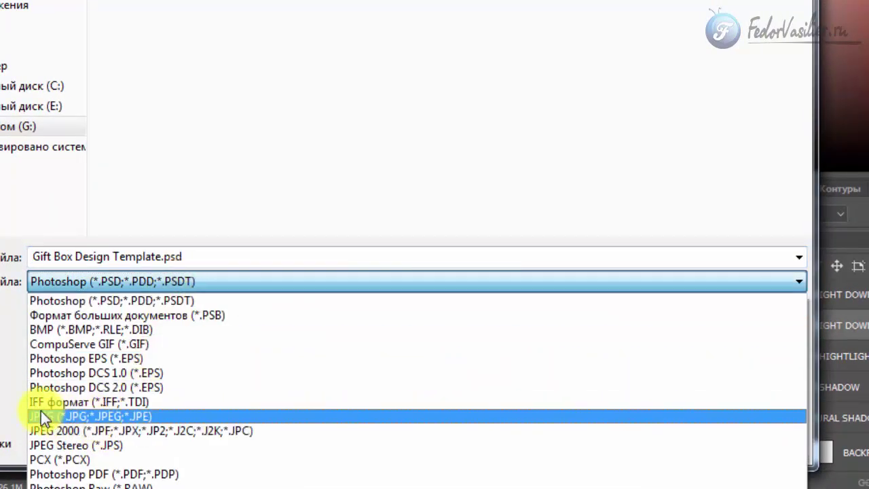
{"action": "left_click", "coordinate": [67, 419]}
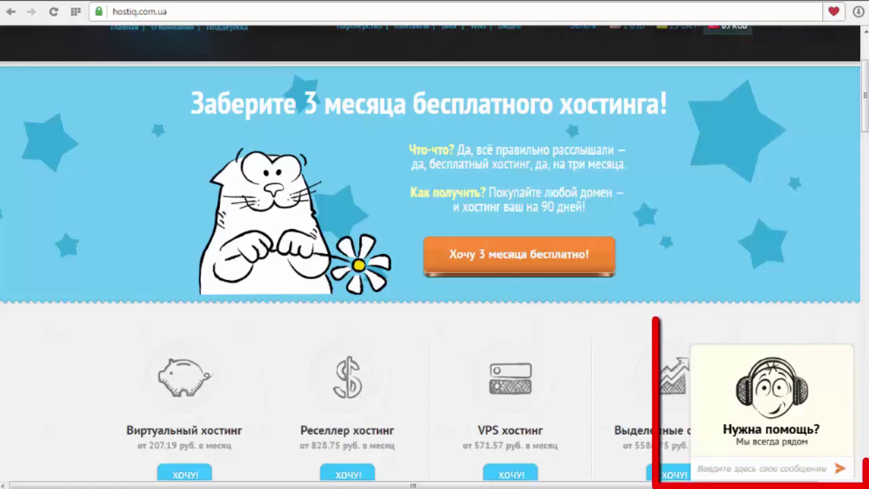
Open the support chat form on the hostiq.com.ua page in the browser and minimise it again.
{"action": "left_click", "coordinate": [767, 433]}
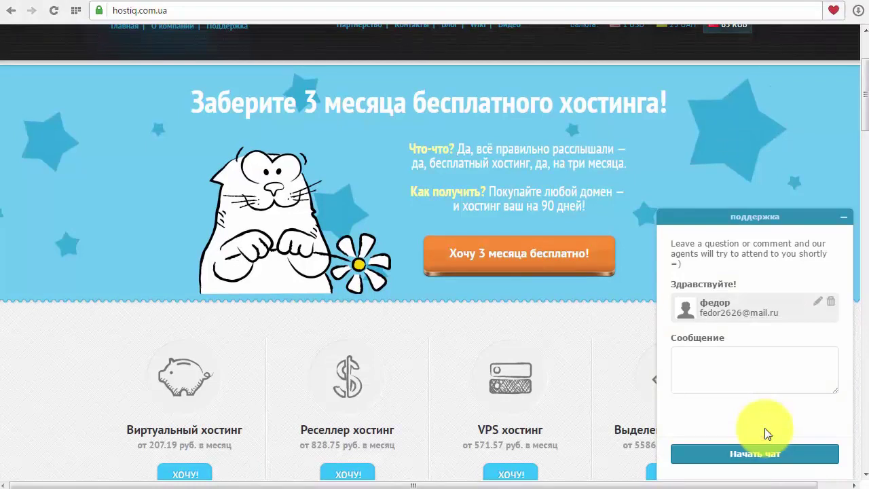
{"action": "left_click", "coordinate": [841, 218]}
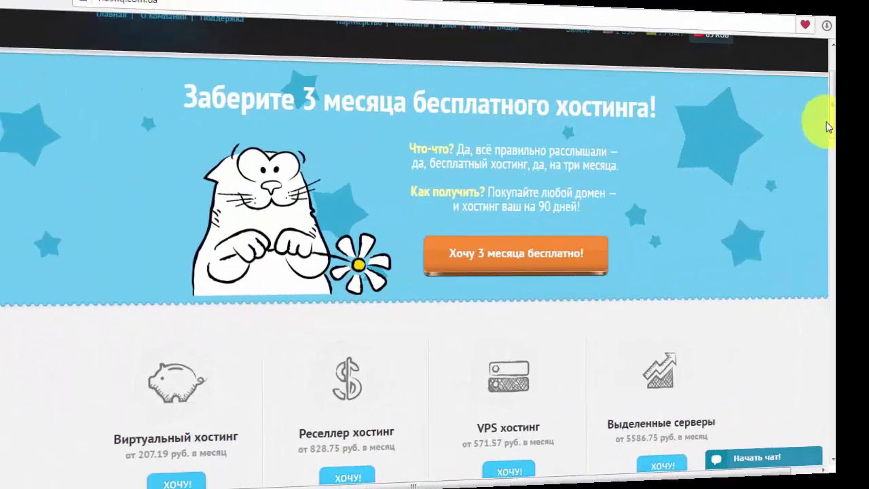
{"action": "mouse_move", "coordinate": [865, 109]}
{"action": "left_mouse_down"}
{"action": "mouse_move", "coordinate": [867, 142]}
{"action": "mouse_move", "coordinate": [866, 105]}
{"action": "left_mouse_up"}
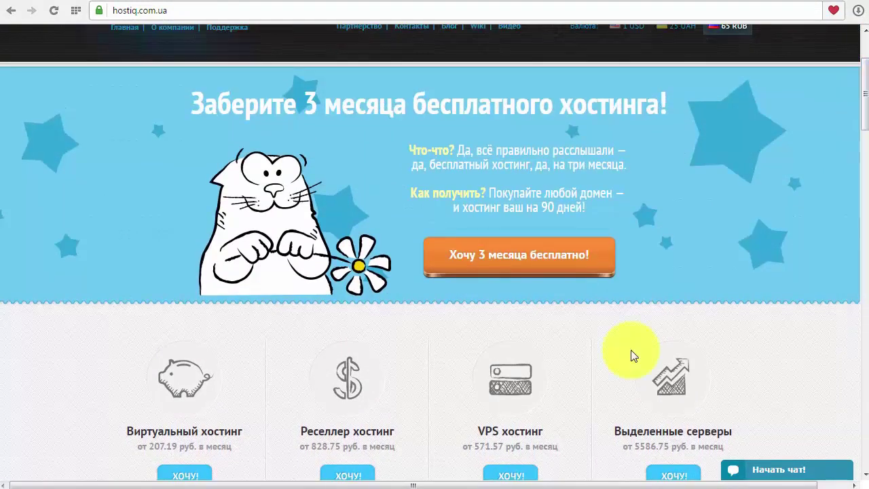